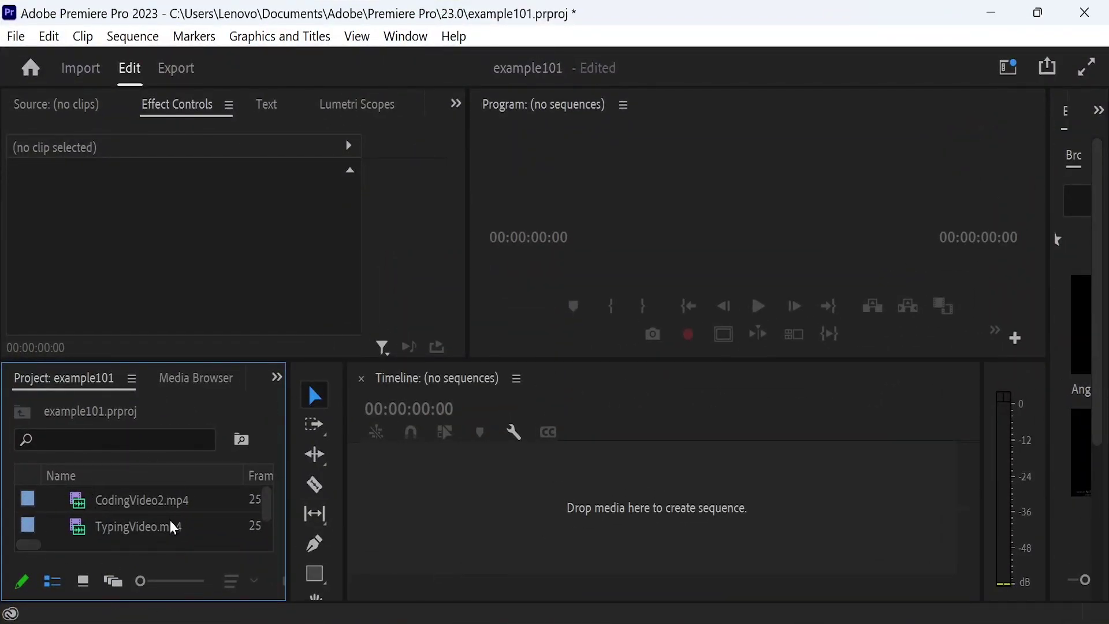
# Create a sequence from TypingVideo.mp4 and place CodingVideo2.mp4 on V2 starting at 00:00:01:01.
pyautogui.moveTo(162, 534); pyautogui.dragTo(512, 518)
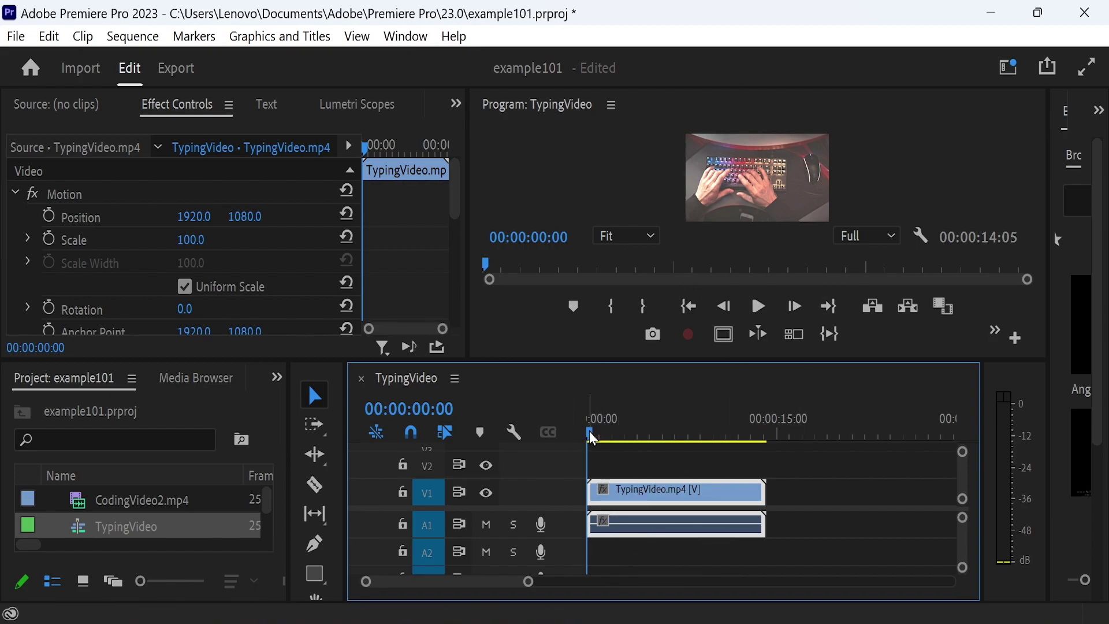
pyautogui.moveTo(592, 439)
pyautogui.mouseDown()
pyautogui.moveTo(608, 445)
pyautogui.moveTo(601, 429)
pyautogui.mouseUp()
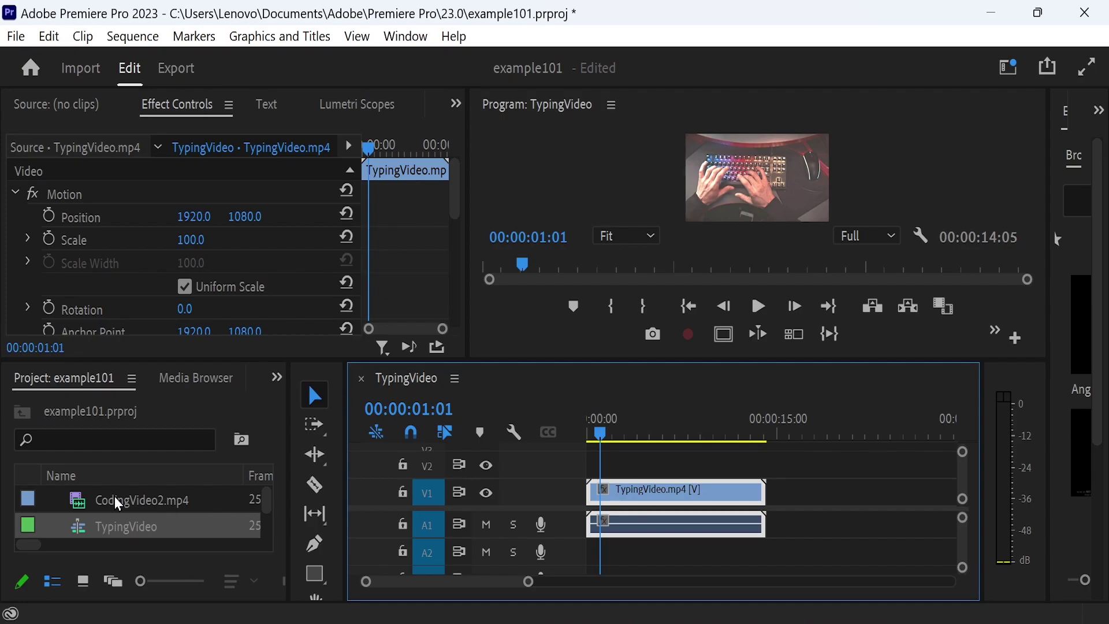
pyautogui.moveTo(116, 502); pyautogui.dragTo(611, 477)
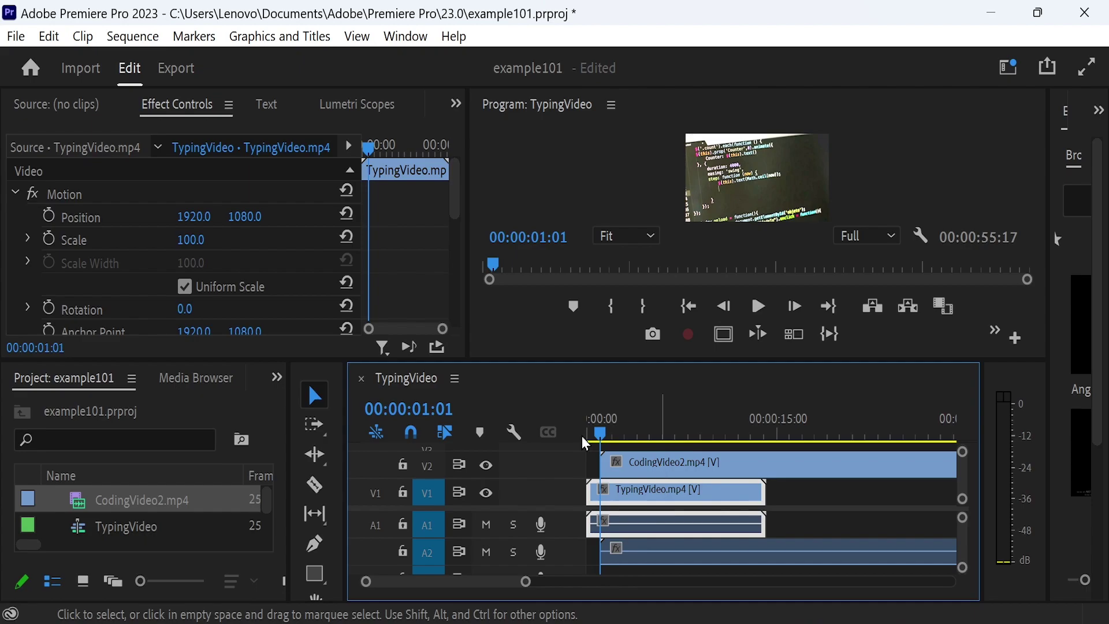
# Apply the Transform > Crop effect to TypingVideo.mp4 and CodingVideo2.mp4, then select the TypingVideo clip.
pyautogui.click(277, 377)
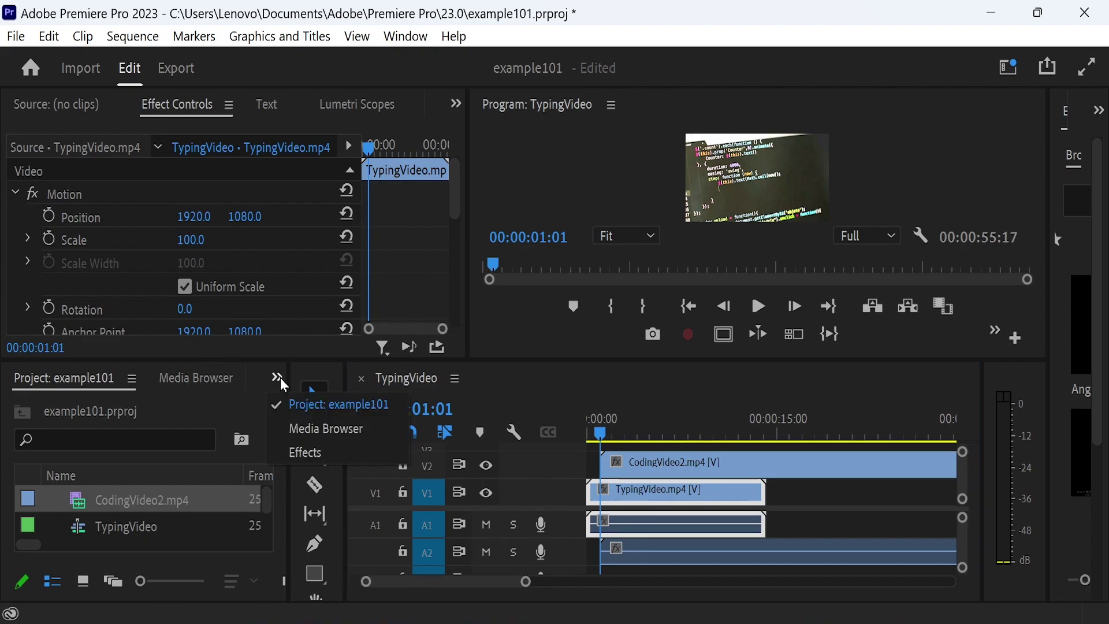
pyautogui.click(306, 450)
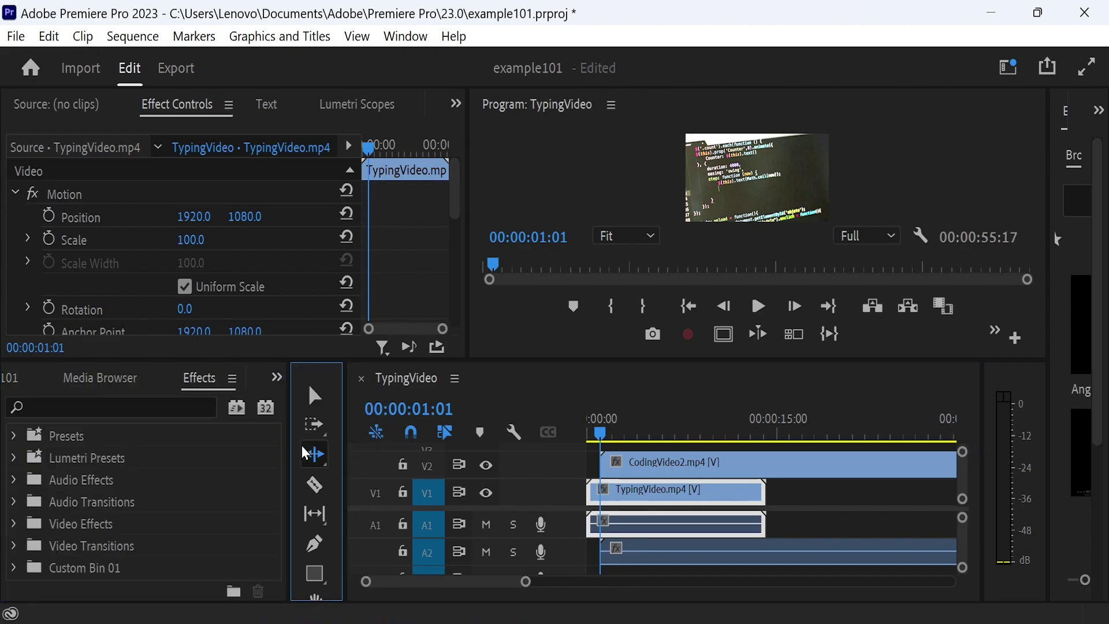
pyautogui.click(101, 406)
pyautogui.write('crop')
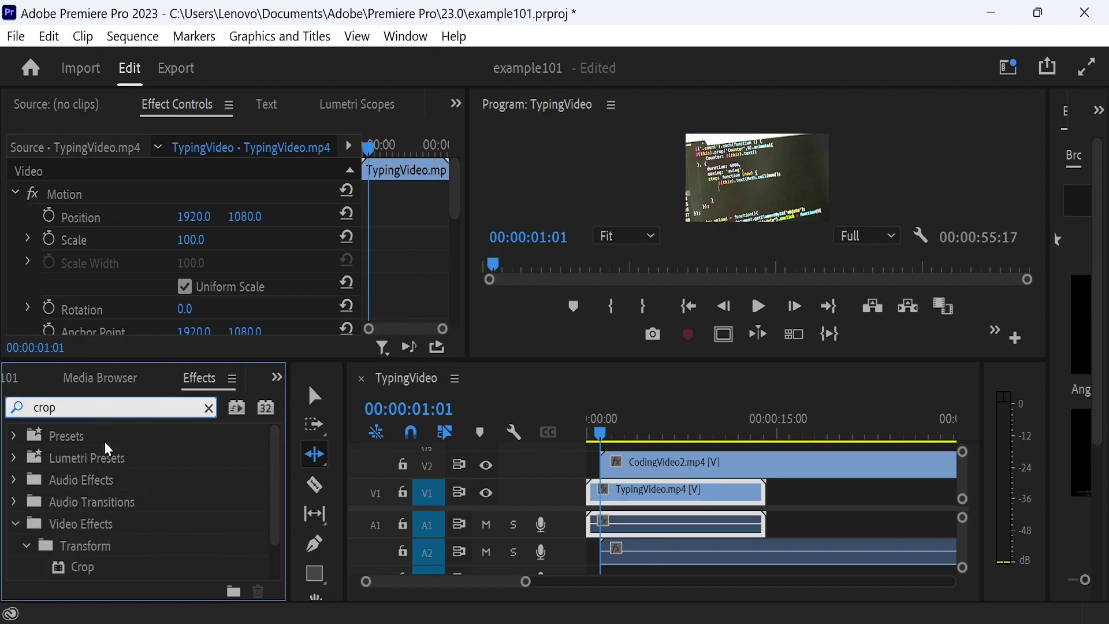
pyautogui.moveTo(87, 566); pyautogui.dragTo(626, 492)
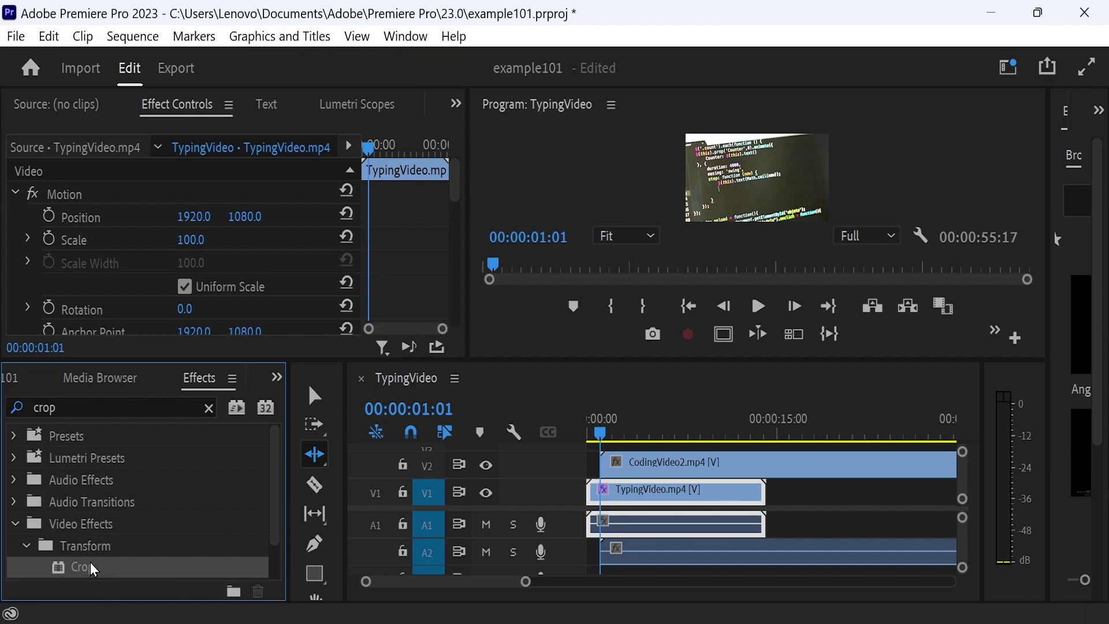
pyautogui.moveTo(90, 563); pyautogui.dragTo(671, 460)
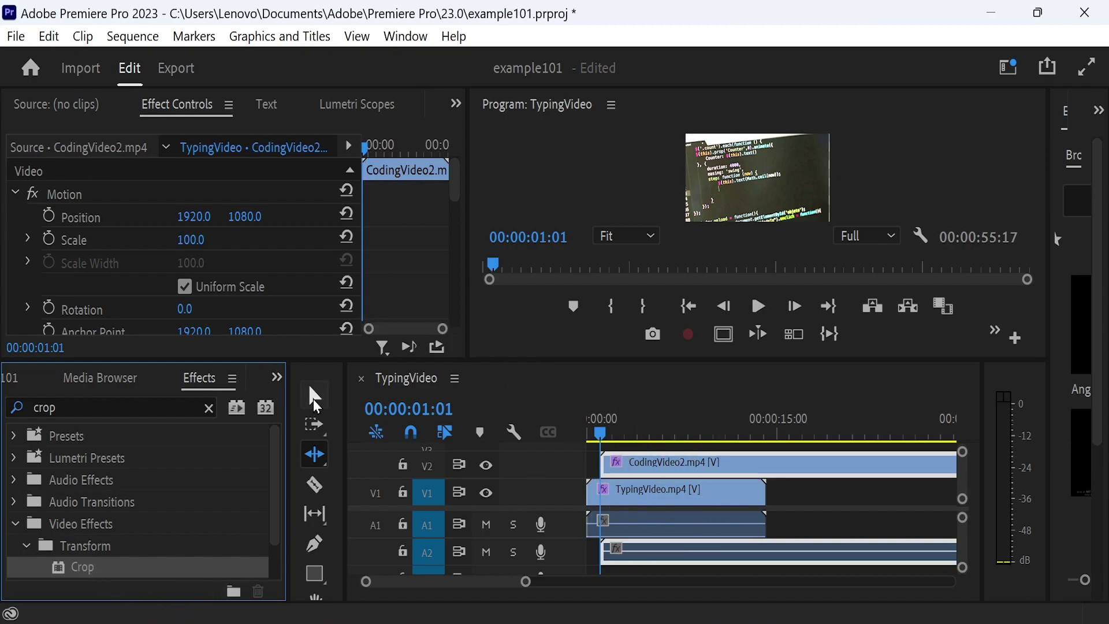
pyautogui.click(317, 404)
pyautogui.click(636, 493)
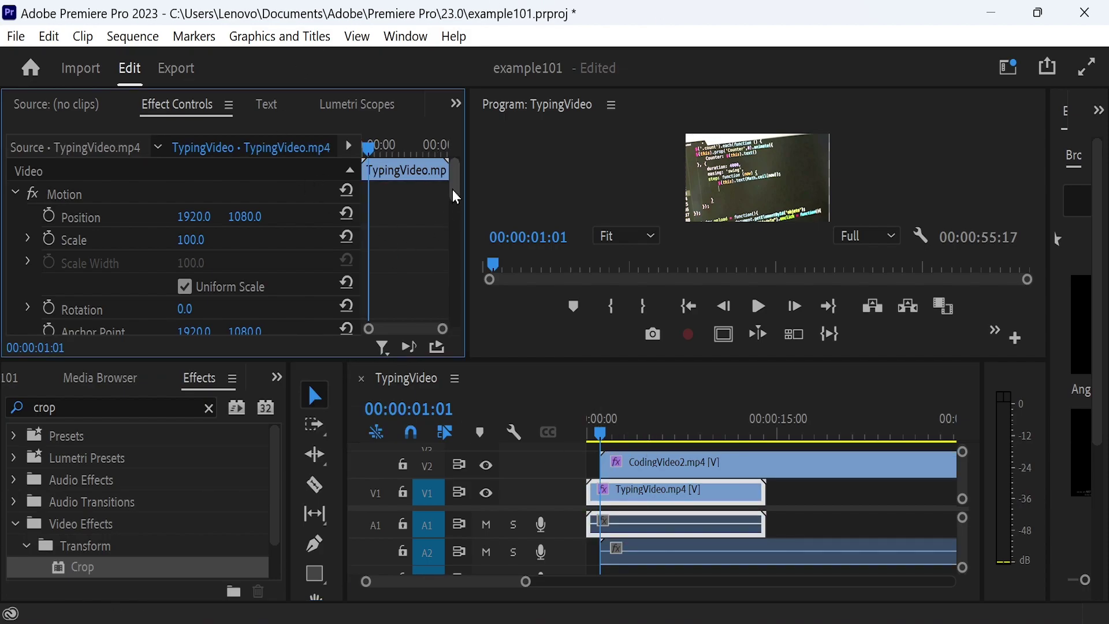
# On TypingVideo, start keyframes for Position, separate Scale Height and Width, and Crop Left and Right.
pyautogui.moveTo(453, 190); pyautogui.dragTo(452, 194)
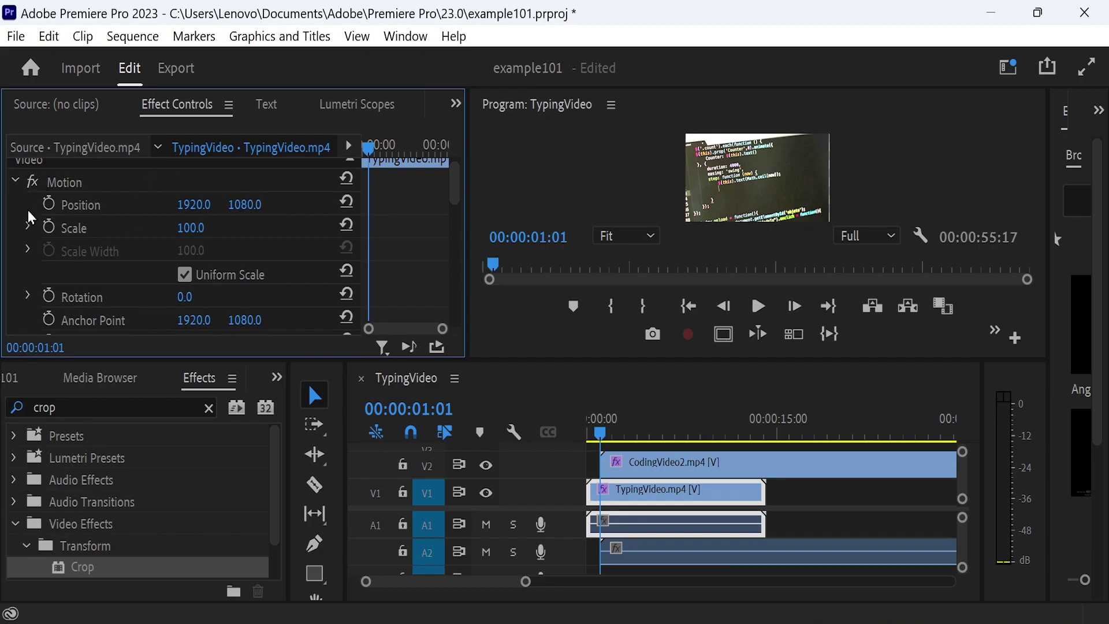
pyautogui.click(49, 206)
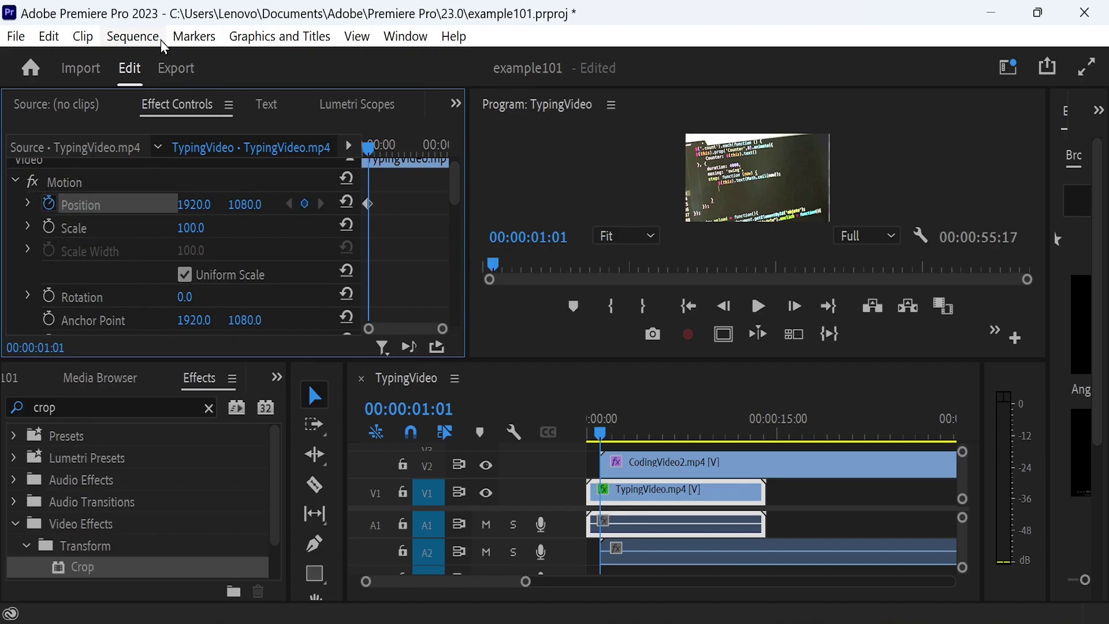
pyautogui.click(184, 274)
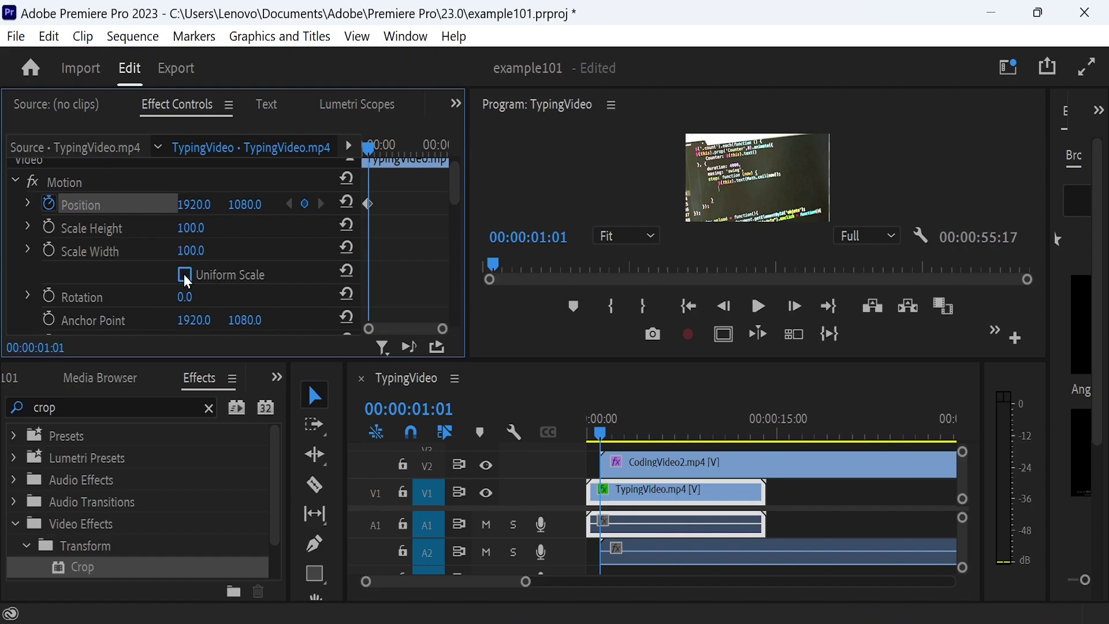
pyautogui.click(49, 228)
pyautogui.click(48, 250)
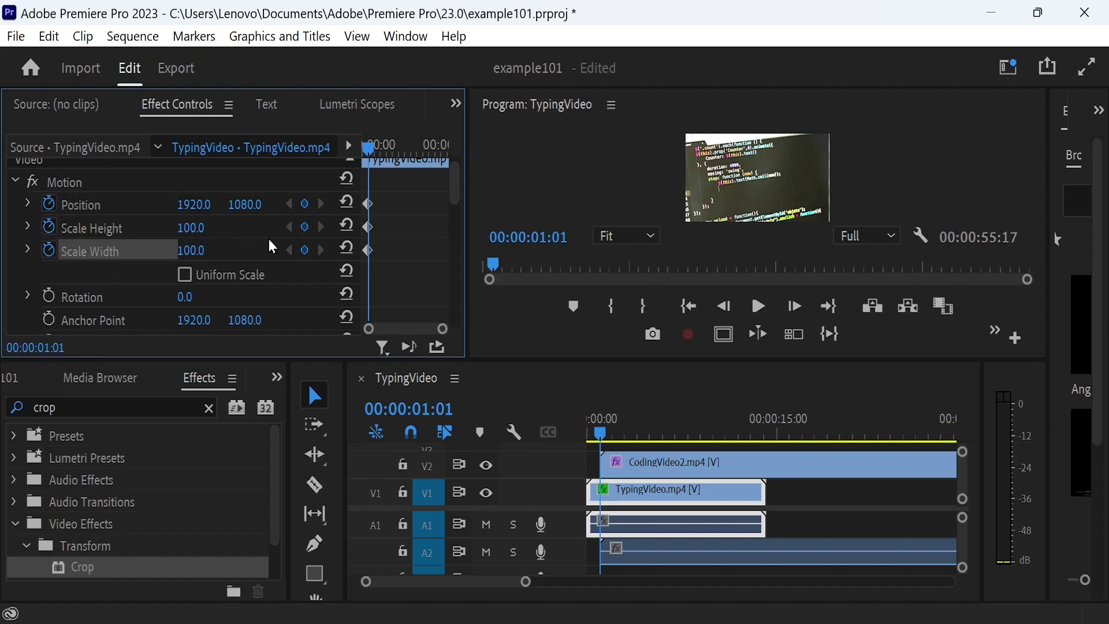
pyautogui.moveTo(455, 196); pyautogui.dragTo(458, 287)
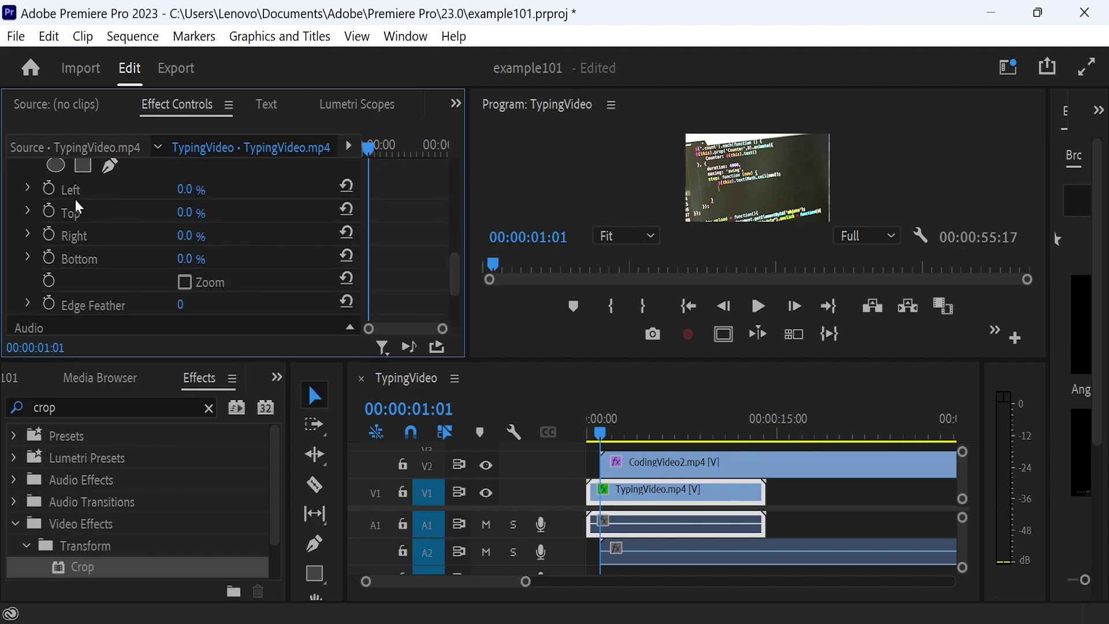
pyautogui.click(49, 187)
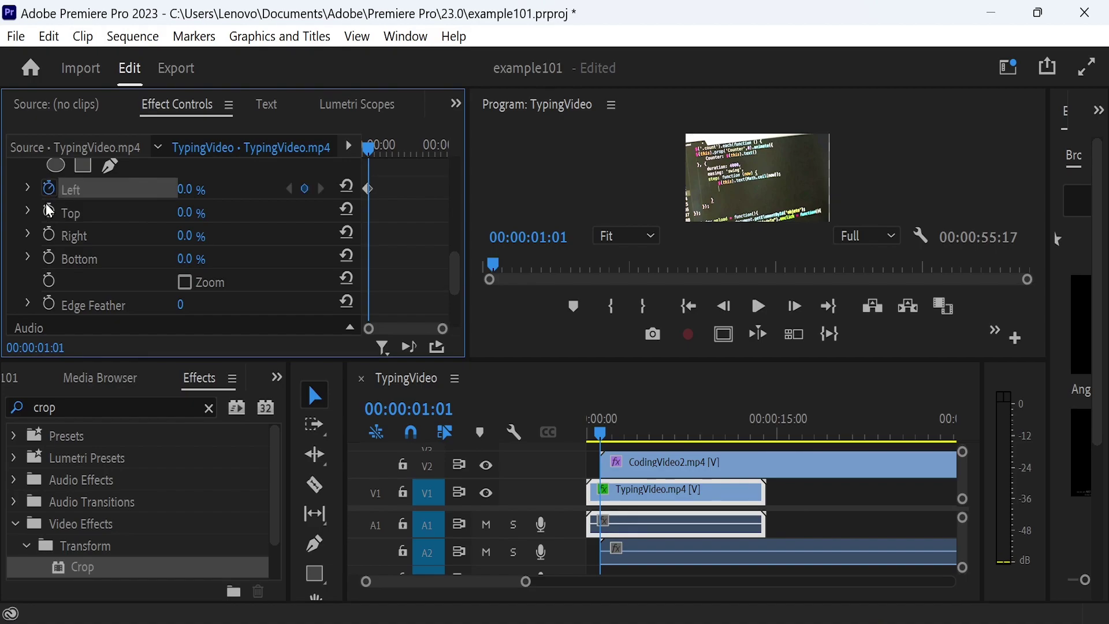
pyautogui.click(49, 237)
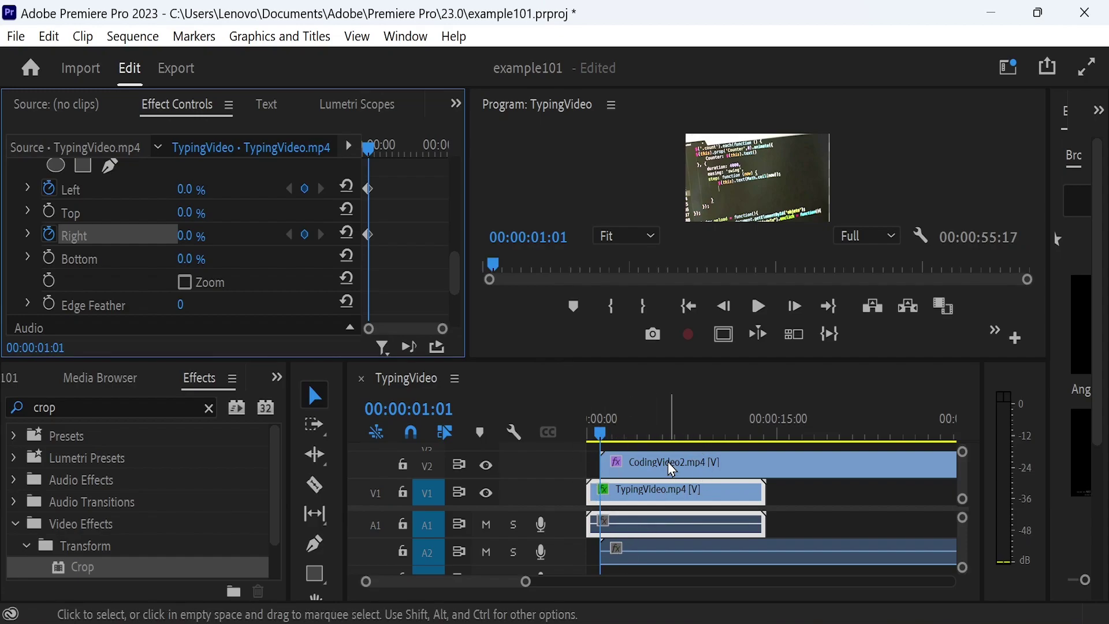
# On CodingVideo2, start keyframes for Position, unlinked Scale Height and Width, and Crop Left and Right.
pyautogui.click(640, 462)
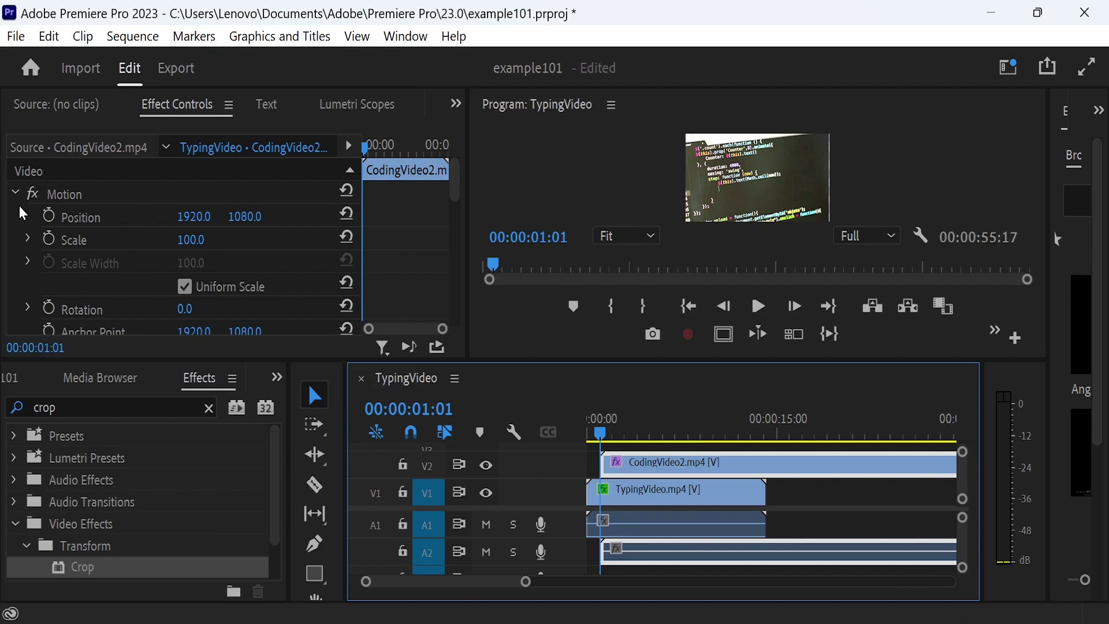
pyautogui.click(51, 217)
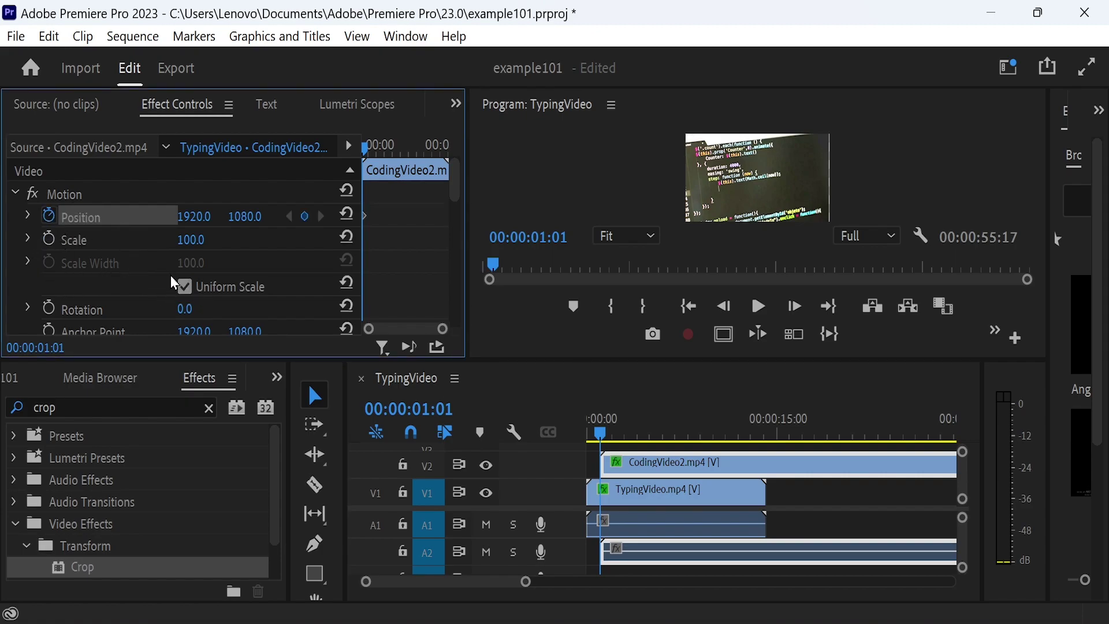
pyautogui.click(184, 287)
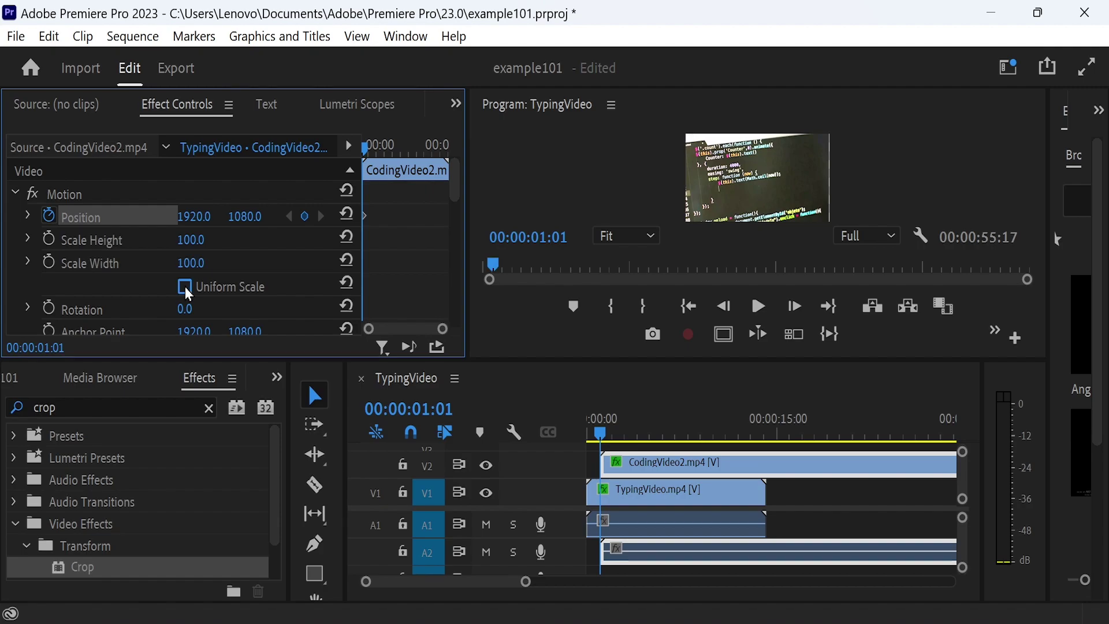
pyautogui.click(51, 238)
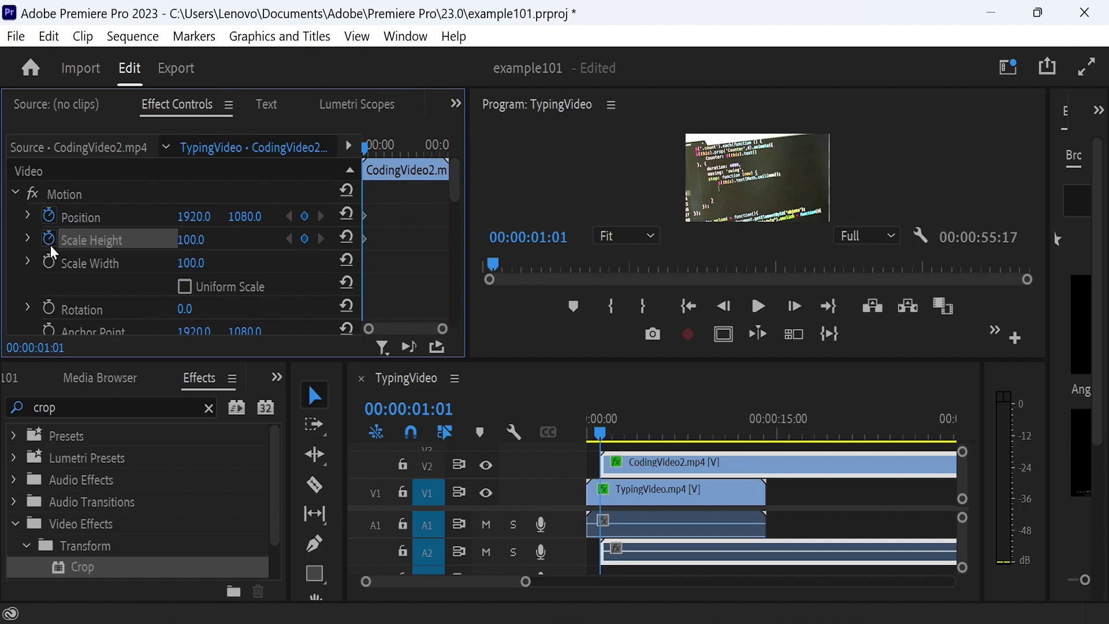
pyautogui.click(49, 261)
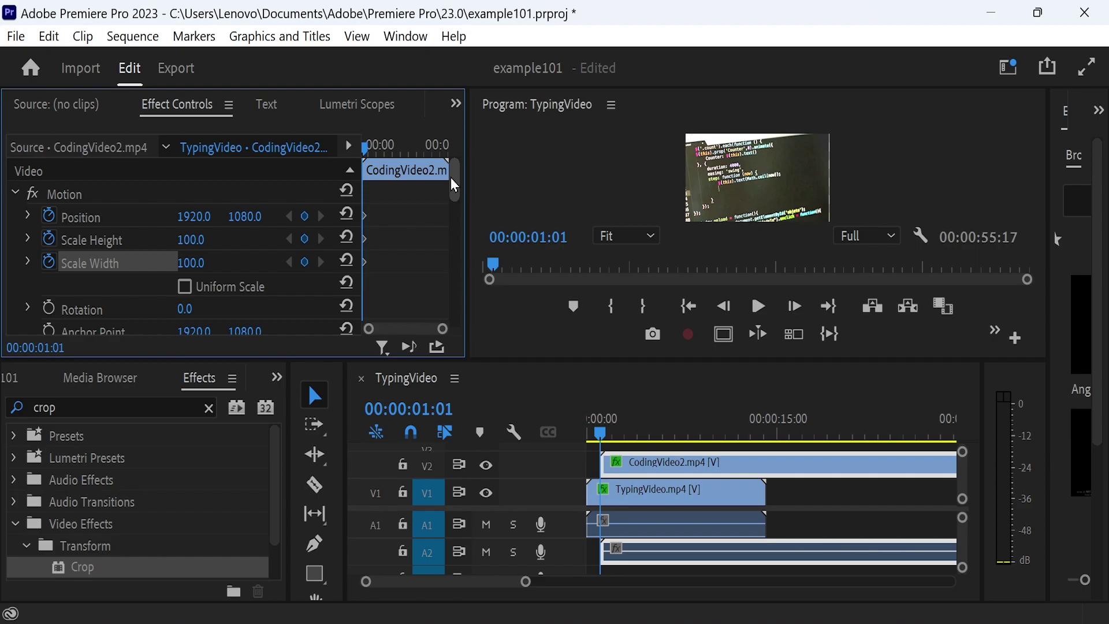
pyautogui.moveTo(457, 177); pyautogui.dragTo(462, 259)
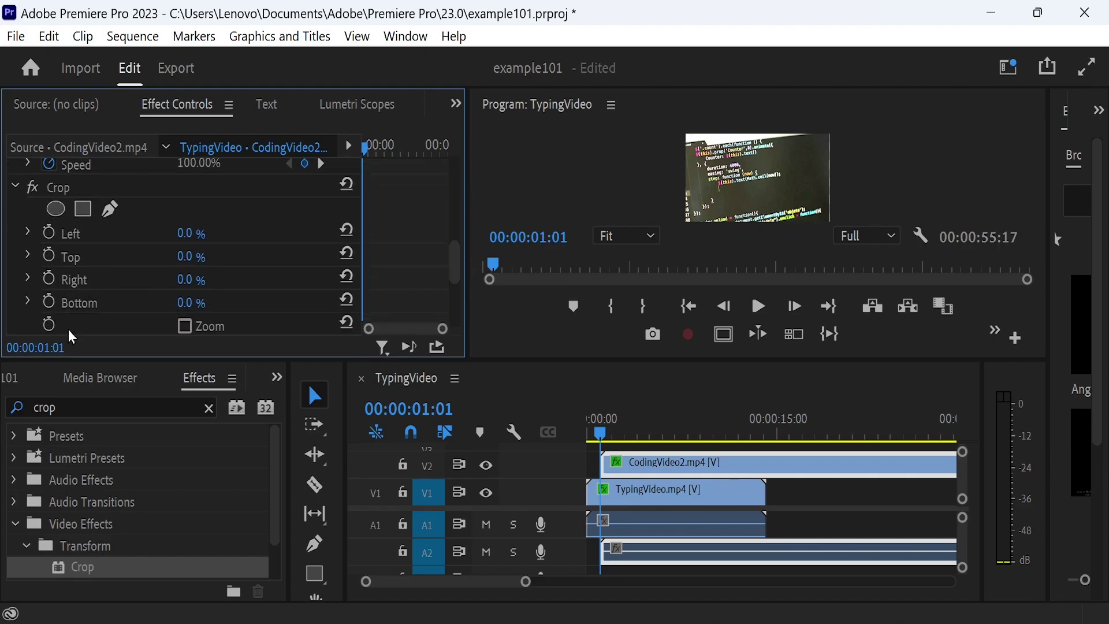
pyautogui.click(51, 234)
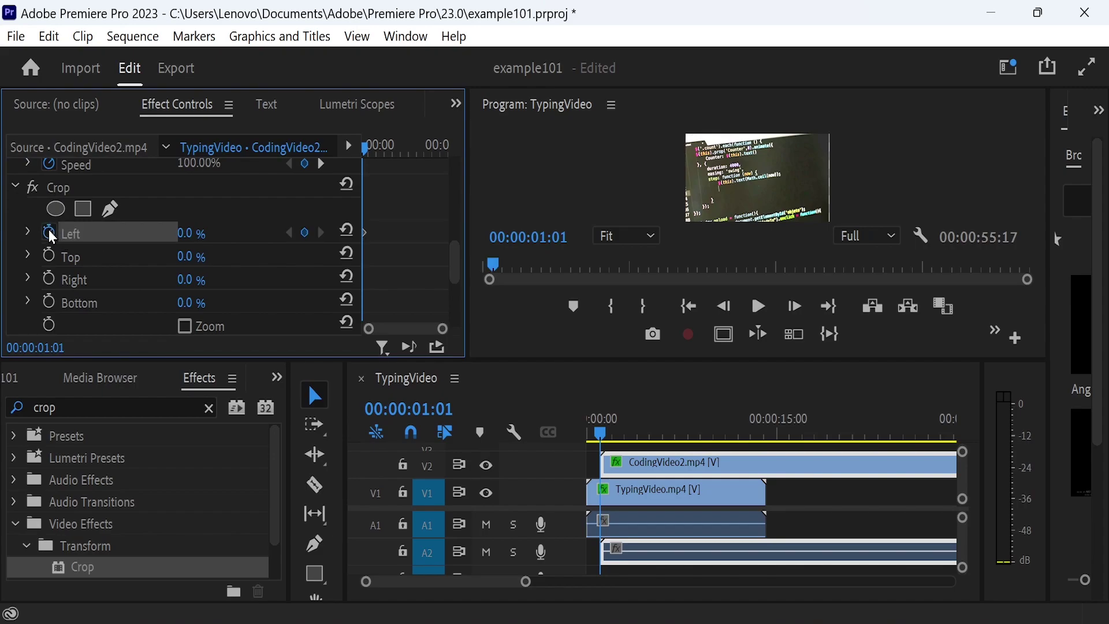
pyautogui.click(49, 281)
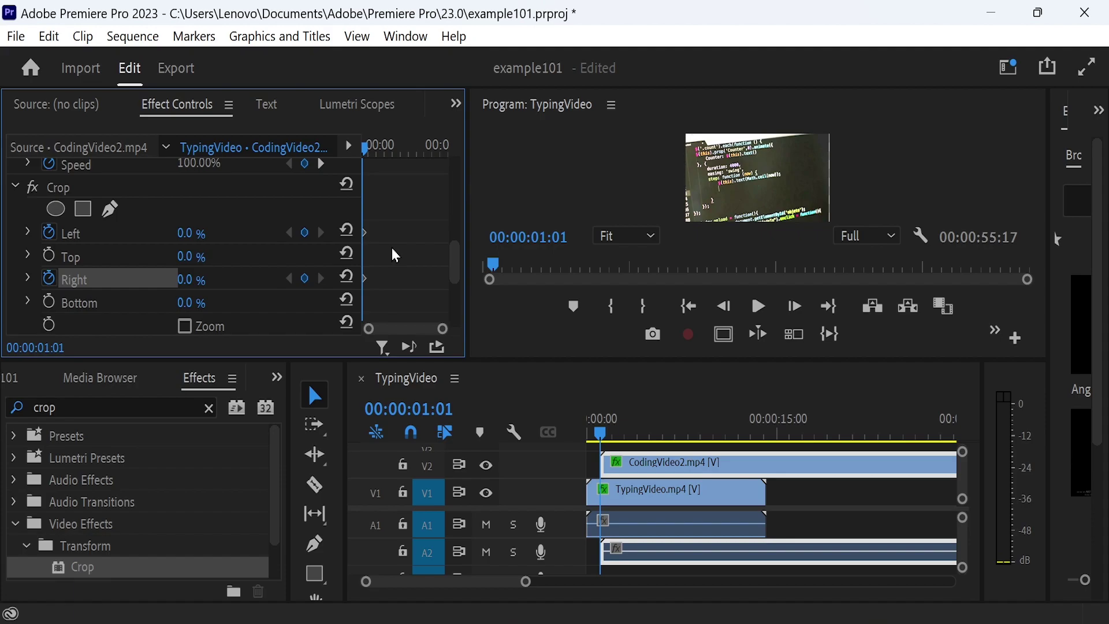
# At 00:00:01:21, ten frames later, keyframe new Crop Left and Right values on CodingVideo2.
pyautogui.hotkey('shift', 'Right')
pyautogui.hotkey('shift', 'Right')
pyautogui.hotkey('shift', 'Right')
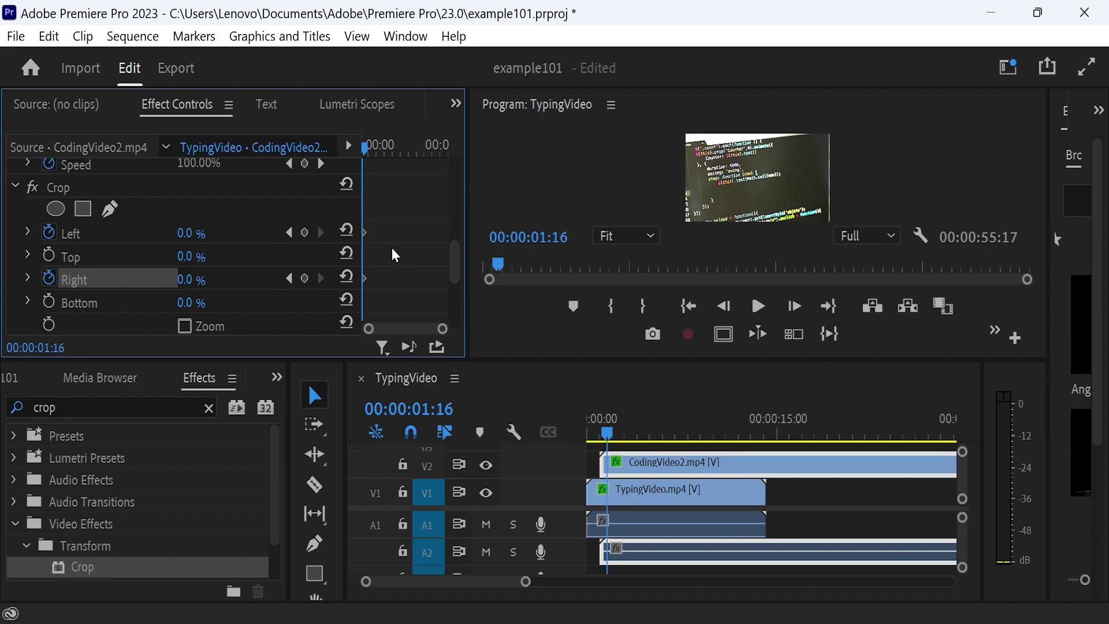
pyautogui.hotkey('shift', 'Right')
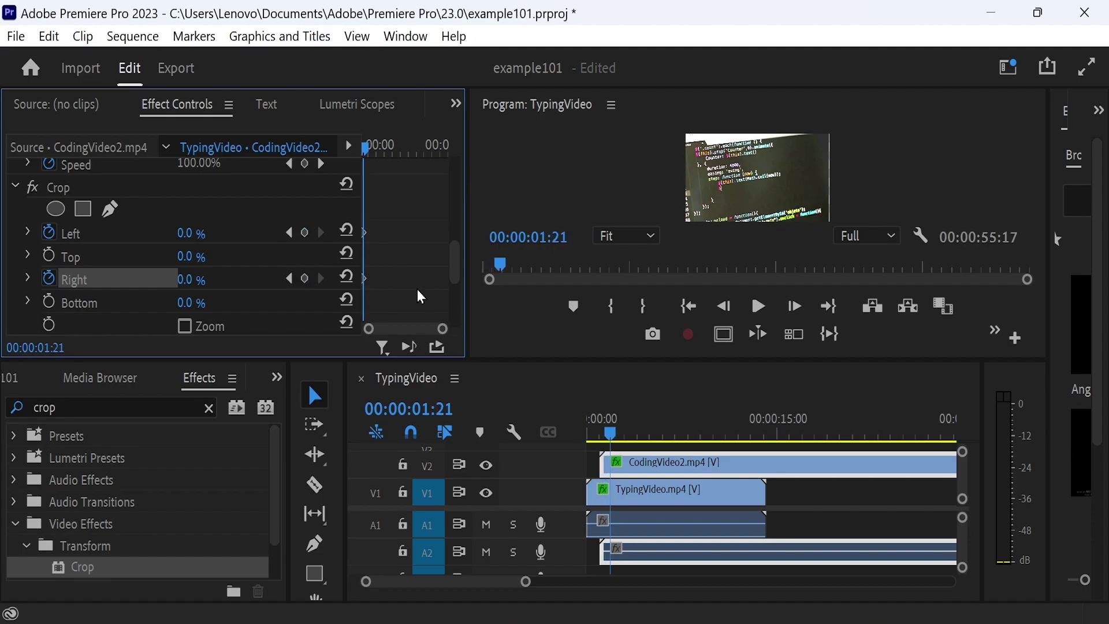
pyautogui.moveTo(443, 329); pyautogui.dragTo(431, 330)
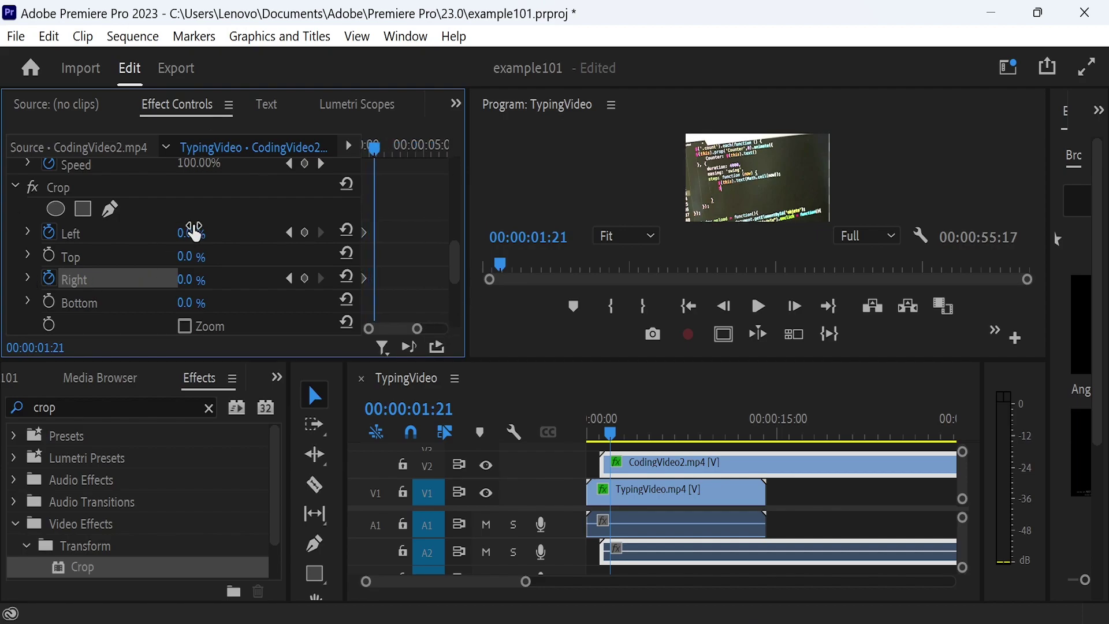
pyautogui.moveTo(192, 233); pyautogui.dragTo(226, 234)
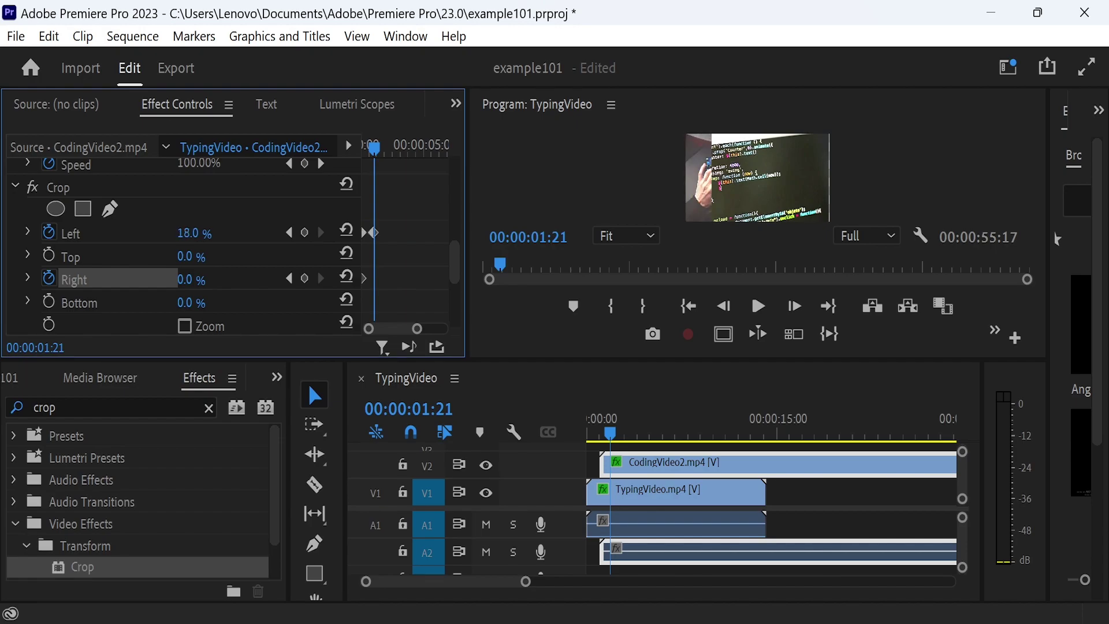
pyautogui.moveTo(187, 280); pyautogui.dragTo(207, 282)
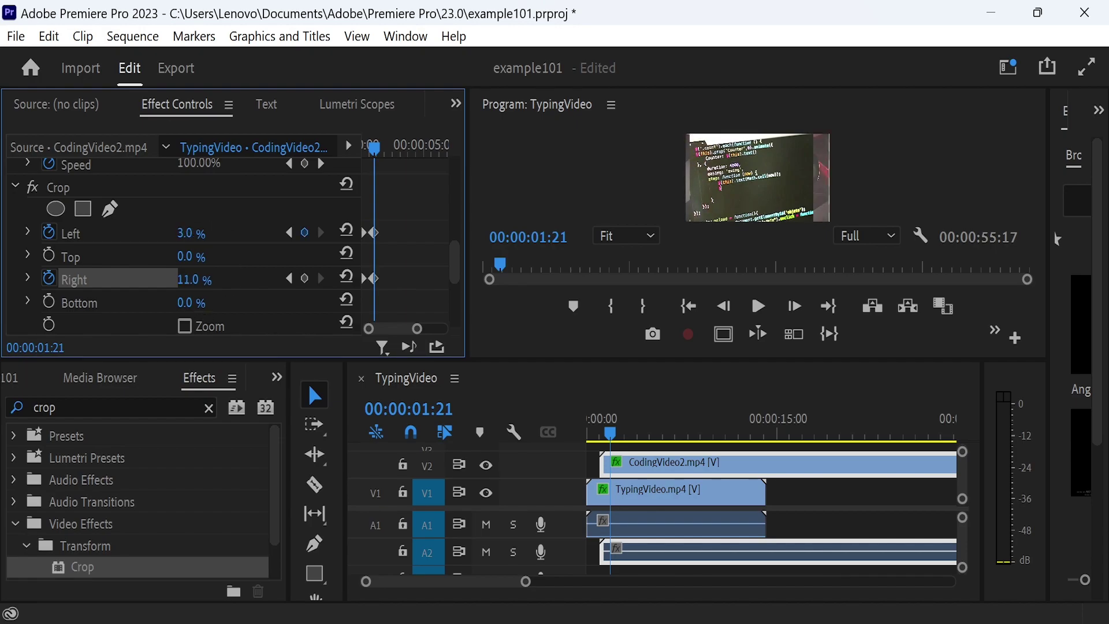
# Keyframe Scale Height 110, Scale Width 76 and Position 1306, 1080, then select those Motion keyframes.
pyautogui.moveTo(455, 265); pyautogui.dragTo(456, 195)
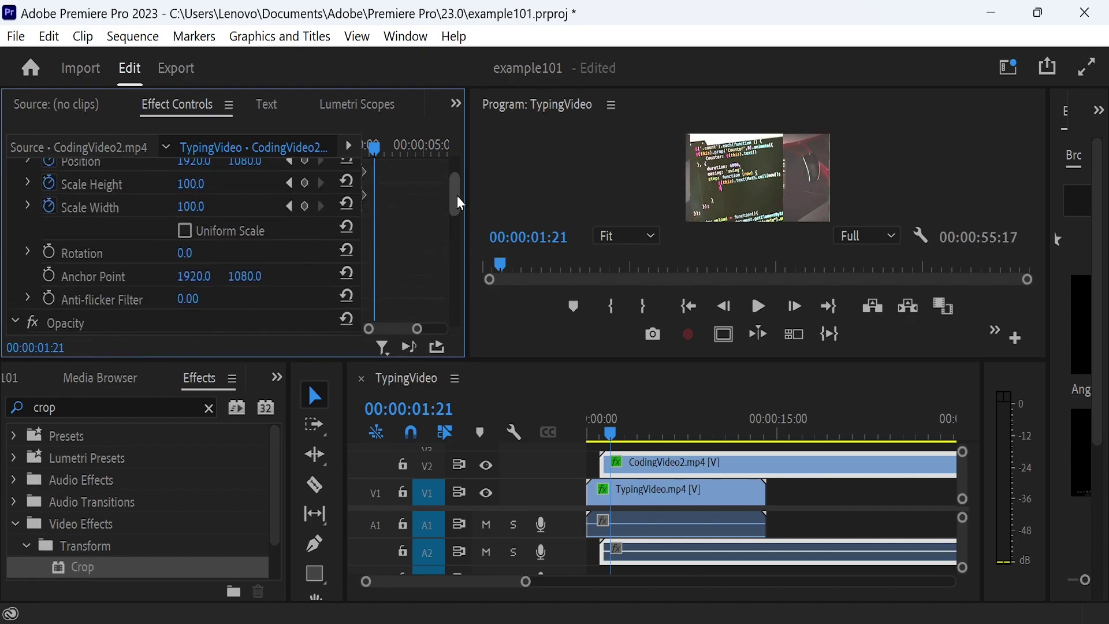
pyautogui.moveTo(201, 243); pyautogui.dragTo(190, 263)
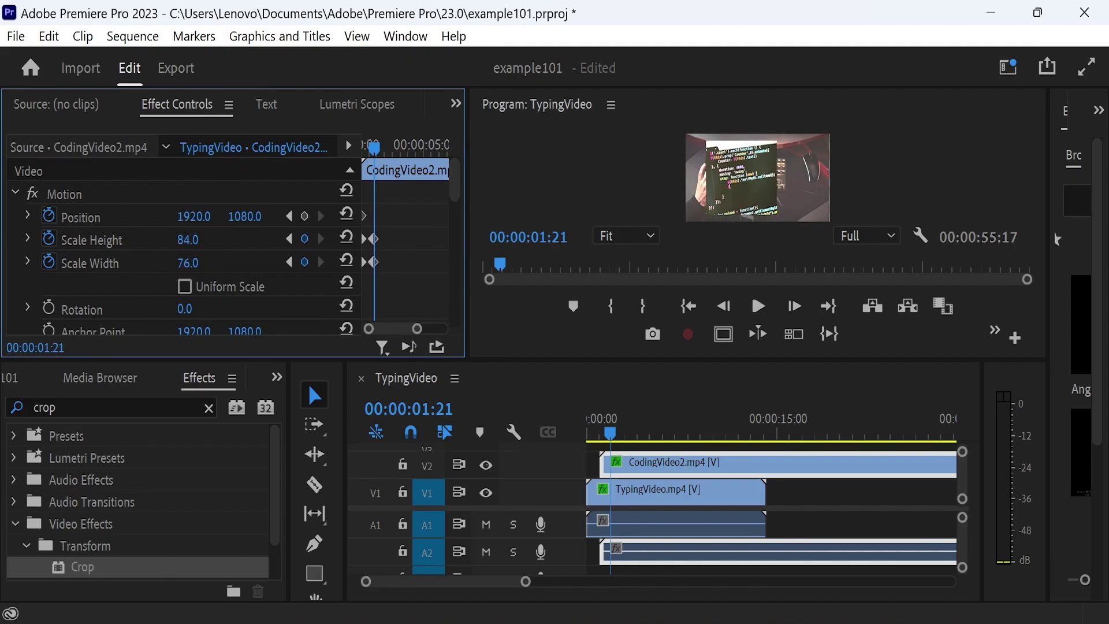
pyautogui.moveTo(195, 217)
pyautogui.mouseDown()
pyautogui.moveTo(167, 217)
pyautogui.moveTo(210, 240)
pyautogui.mouseUp()
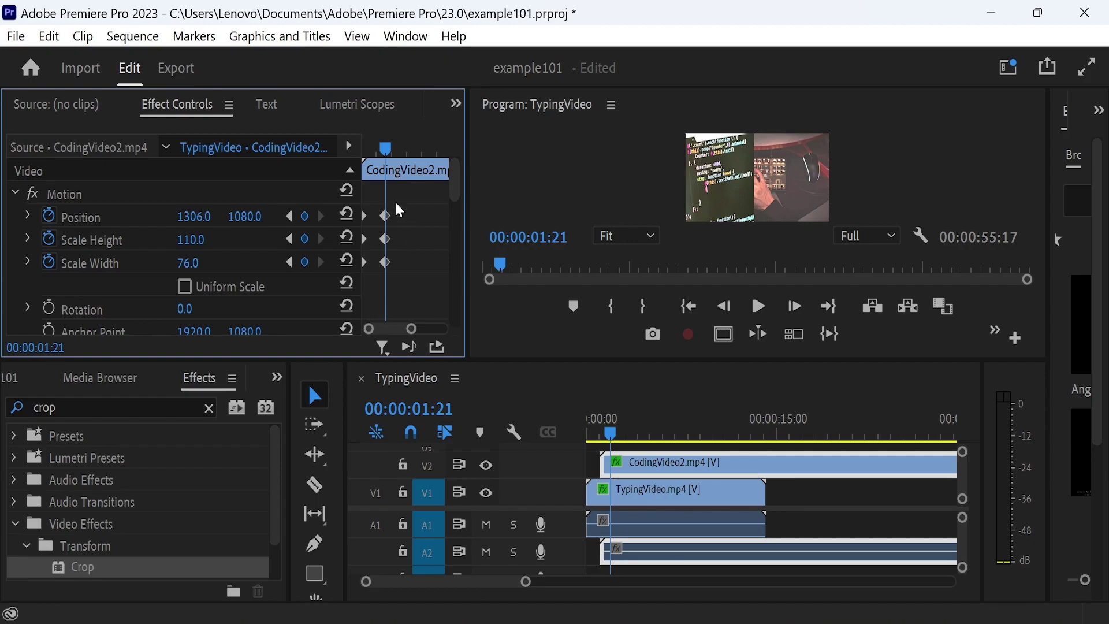
pyautogui.moveTo(396, 202); pyautogui.dragTo(379, 284)
# Set the selected CodingVideo2 Motion keyframes to Ease Out.
pyautogui.rightClick(385, 261)
pyautogui.moveTo(548, 443)
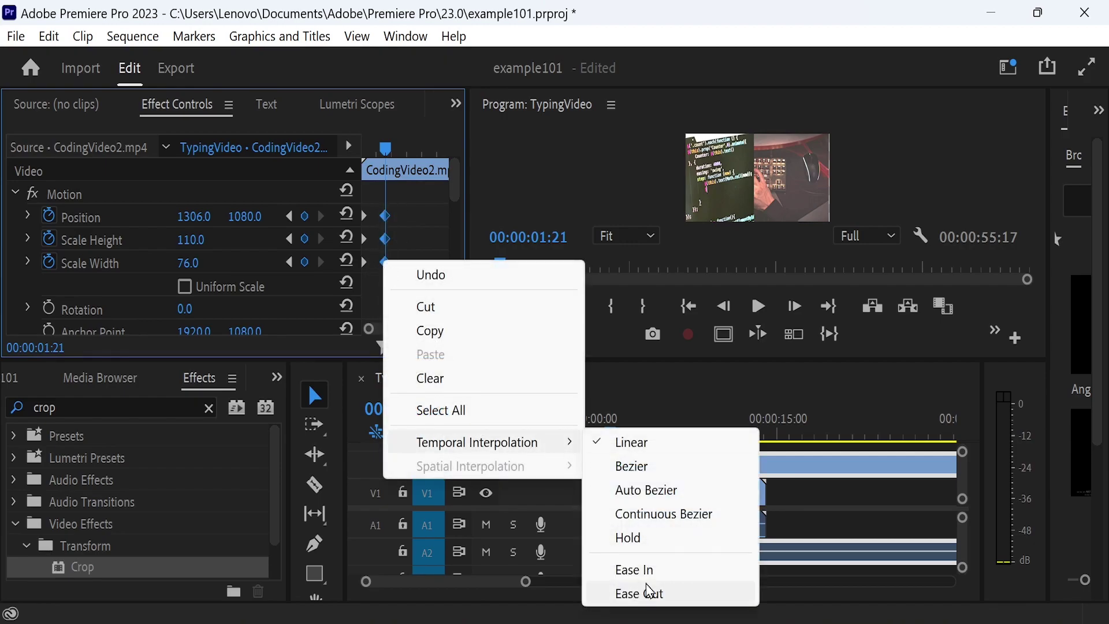
pyautogui.click(646, 589)
# Select the CodingVideo2 Crop keyframes and give them Ease Out interpolation.
pyautogui.moveTo(453, 187); pyautogui.dragTo(449, 276)
pyautogui.moveTo(398, 182); pyautogui.dragTo(375, 267)
pyautogui.rightClick(384, 241)
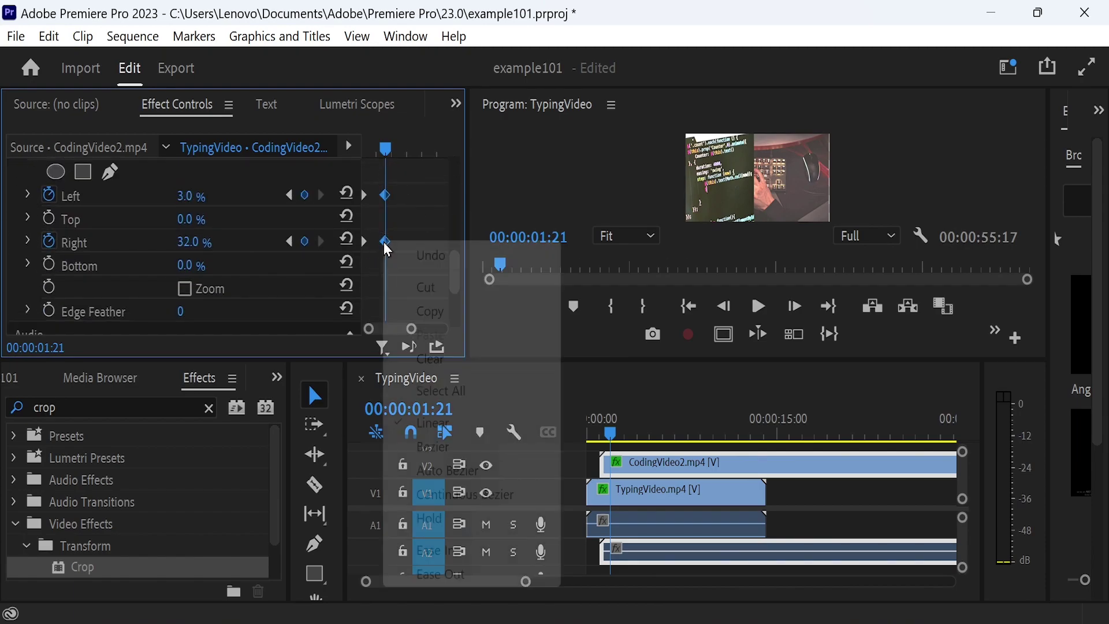
pyautogui.click(416, 549)
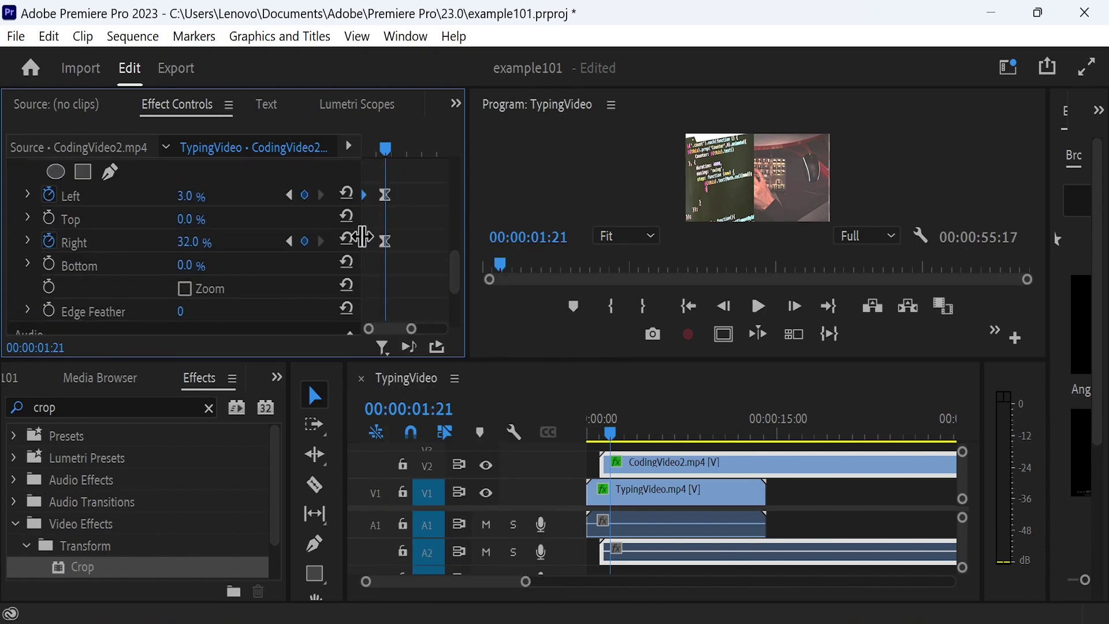
pyautogui.rightClick(363, 241)
pyautogui.click(455, 572)
# Reapply Ease Out to the CodingVideo2 Position and Scale keyframes.
pyautogui.moveTo(455, 267); pyautogui.dragTo(458, 175)
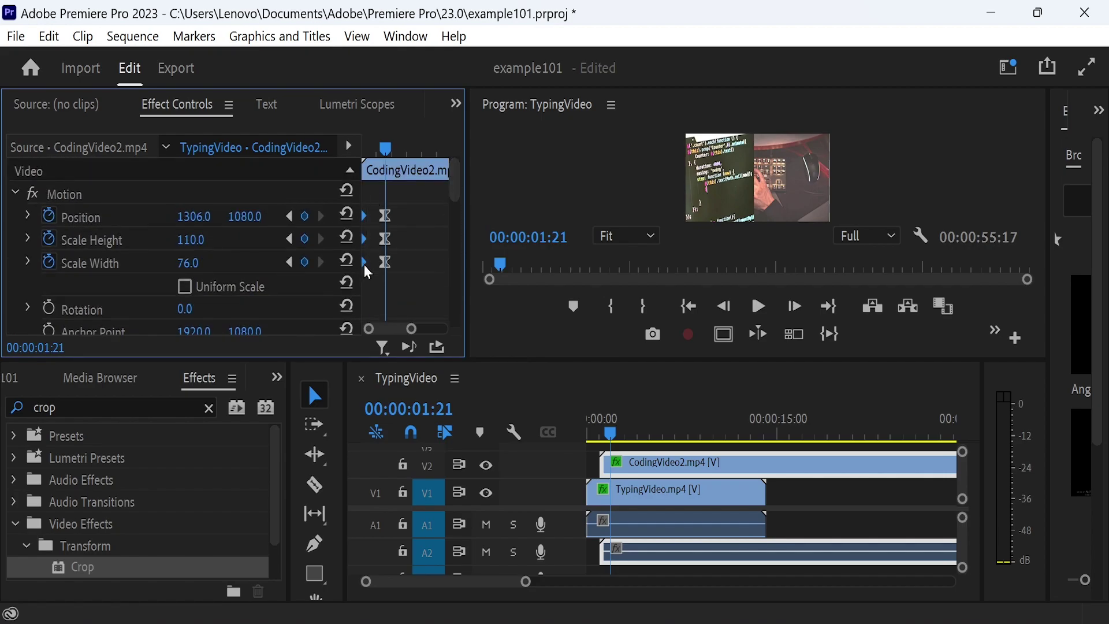
pyautogui.rightClick(365, 263)
pyautogui.moveTo(508, 445)
pyautogui.click(650, 595)
# Select TypingVideo and keyframe Crop Left at 3% plus a Crop Right value.
pyautogui.click(635, 499)
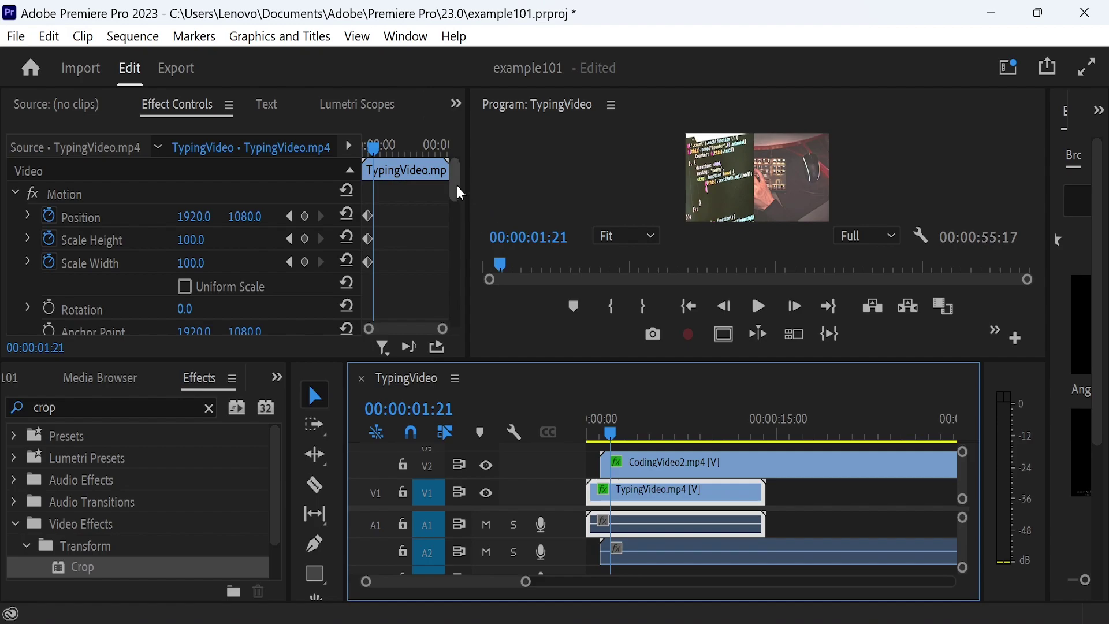
pyautogui.moveTo(455, 178); pyautogui.dragTo(456, 262)
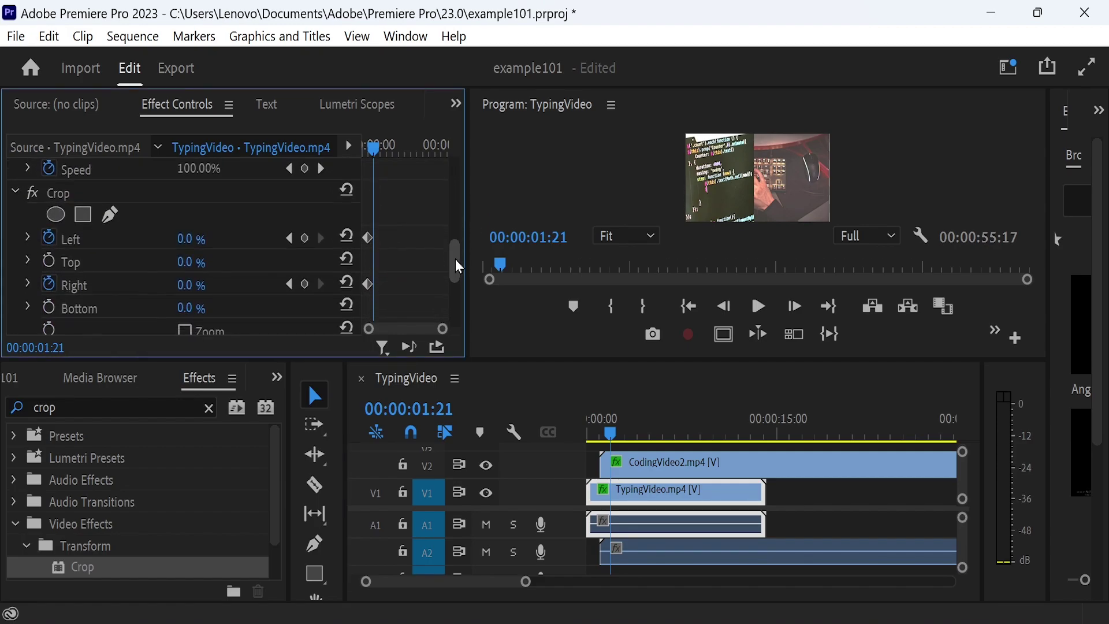
pyautogui.moveTo(191, 232); pyautogui.dragTo(199, 230)
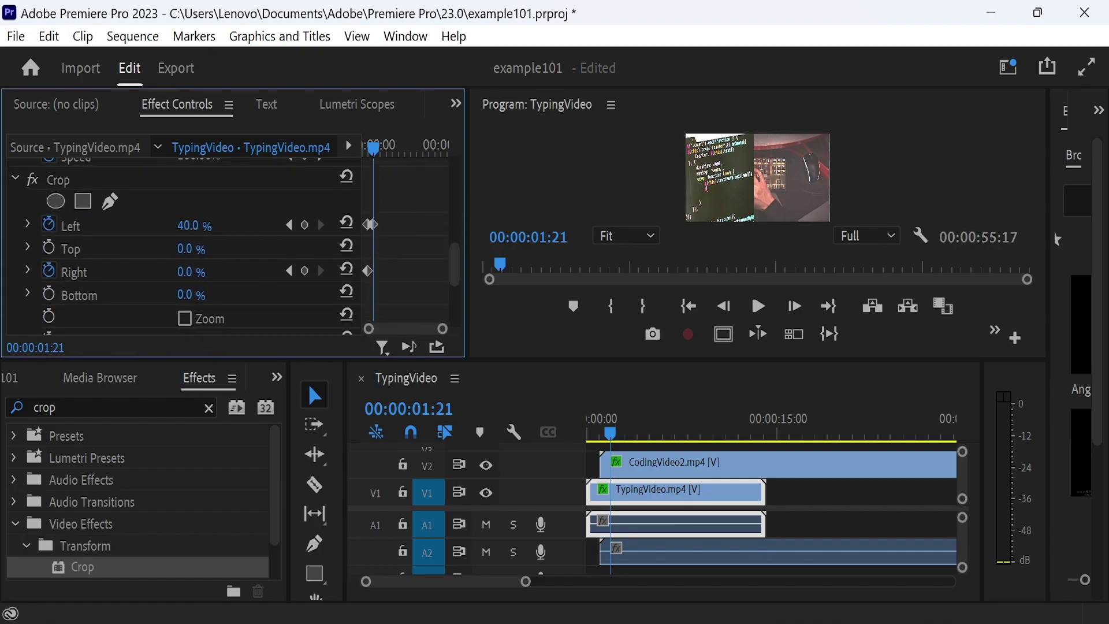
pyautogui.moveTo(201, 276); pyautogui.dragTo(219, 276)
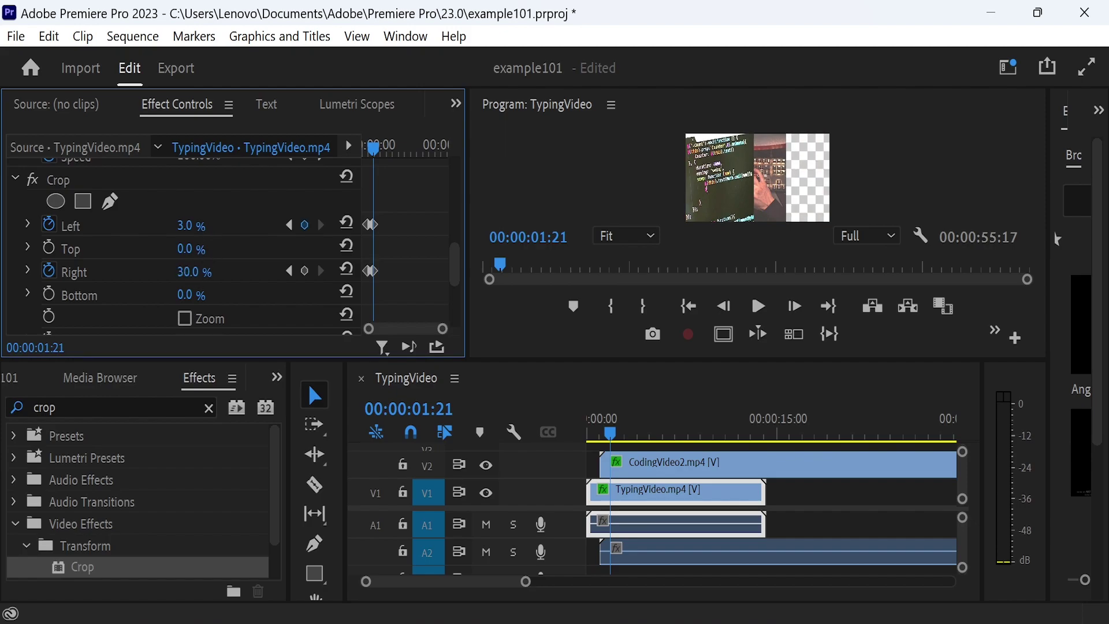
# Keyframe Position X 3206, Scale Height 110 and Scale Width 78, then select those keyframes.
pyautogui.moveTo(455, 260); pyautogui.dragTo(459, 154)
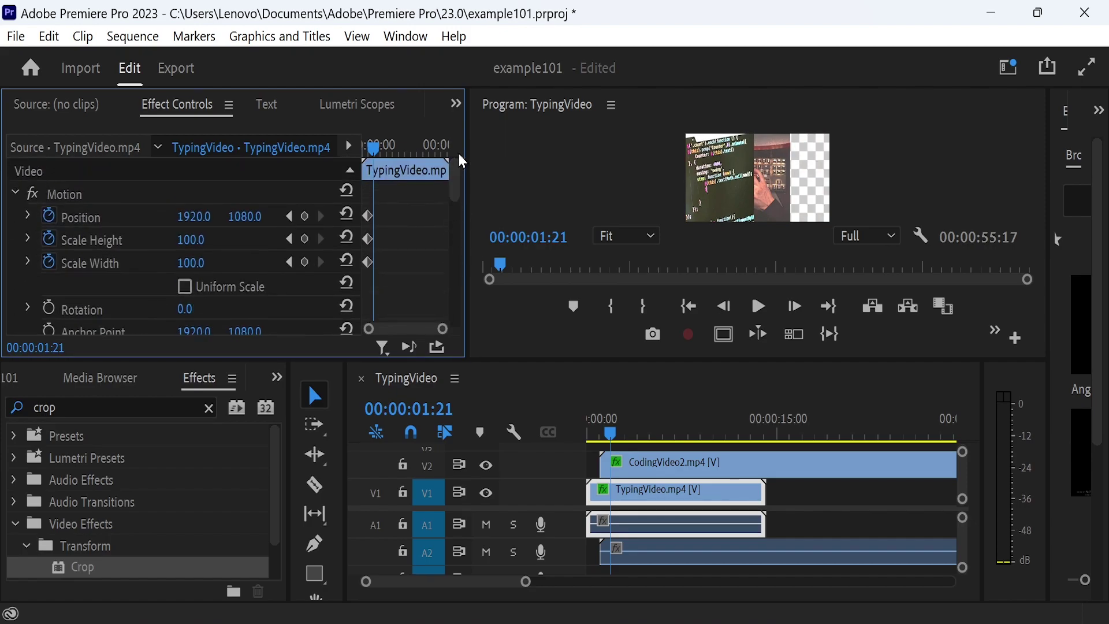
pyautogui.moveTo(193, 217)
pyautogui.mouseDown()
pyautogui.moveTo(243, 217)
pyautogui.moveTo(210, 216)
pyautogui.moveTo(191, 263)
pyautogui.mouseUp()
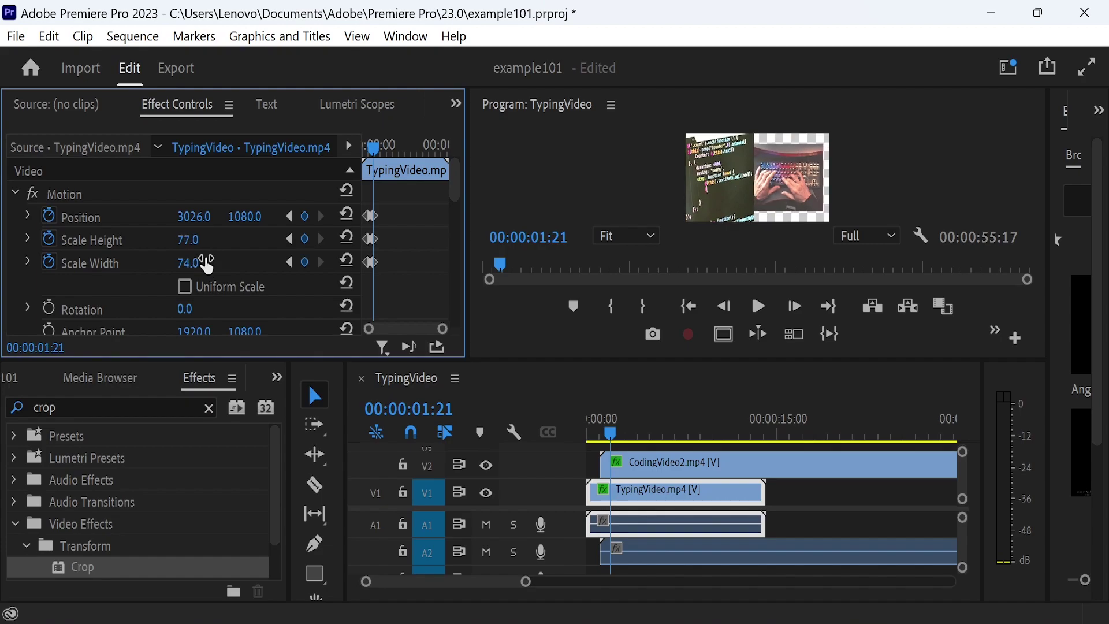
pyautogui.moveTo(193, 216)
pyautogui.mouseDown()
pyautogui.moveTo(225, 217)
pyautogui.moveTo(190, 217)
pyautogui.mouseUp()
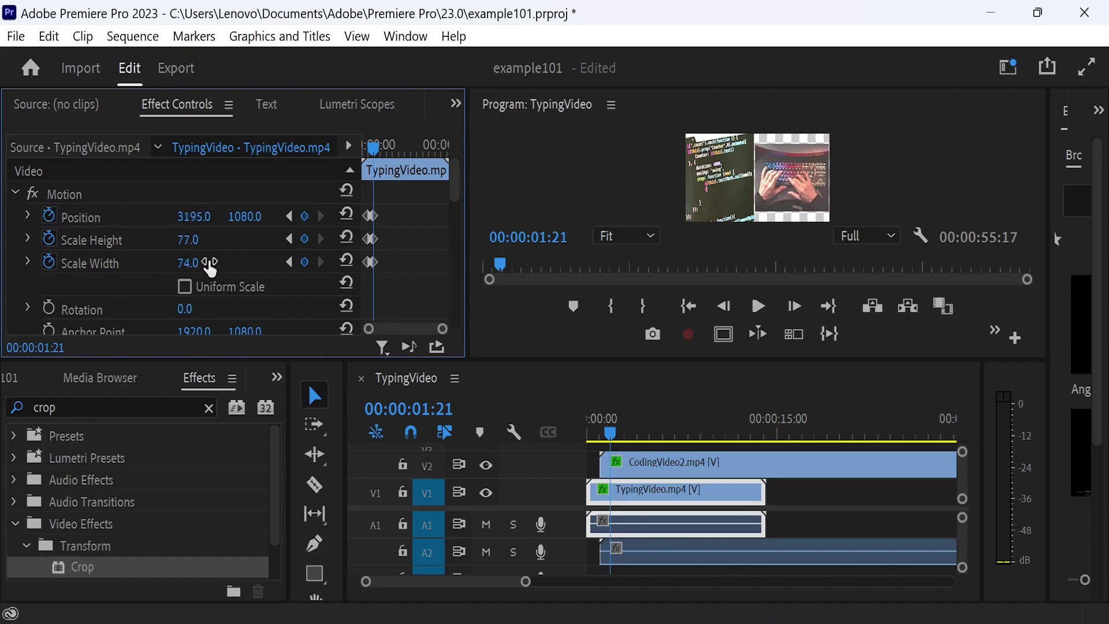
pyautogui.moveTo(199, 262)
pyautogui.mouseDown()
pyautogui.moveTo(211, 262)
pyautogui.moveTo(203, 220)
pyautogui.mouseUp()
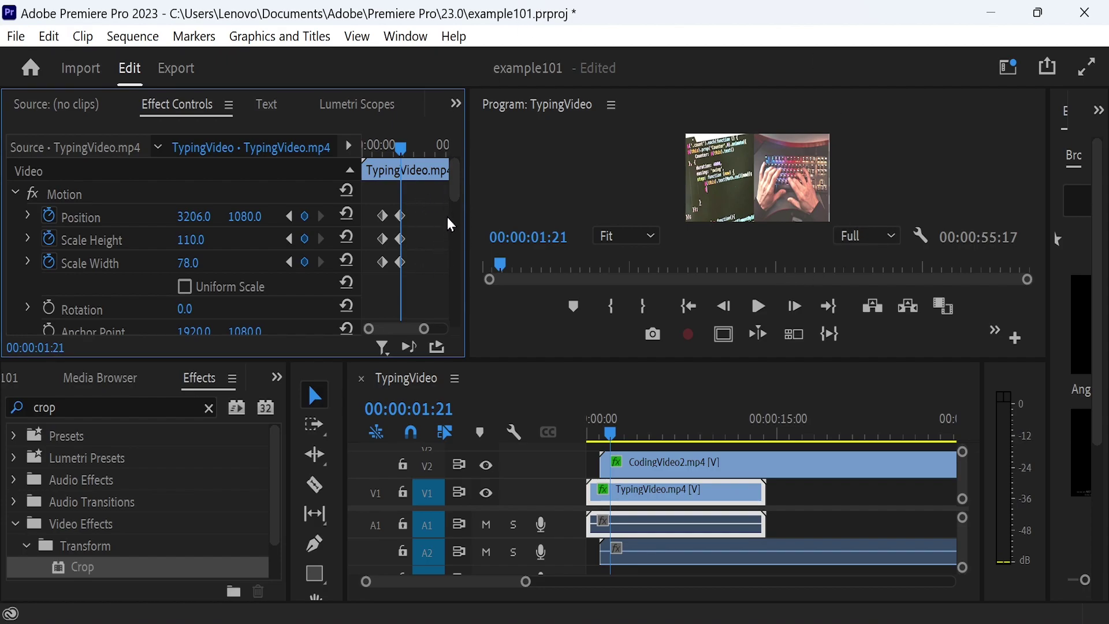
pyautogui.moveTo(412, 207)
pyautogui.mouseDown()
pyautogui.moveTo(395, 255)
pyautogui.moveTo(400, 283)
pyautogui.mouseUp()
# Set the selected TypingVideo Motion keyframes at 00:00:01:21 to Ease In.
pyautogui.rightClick(401, 266)
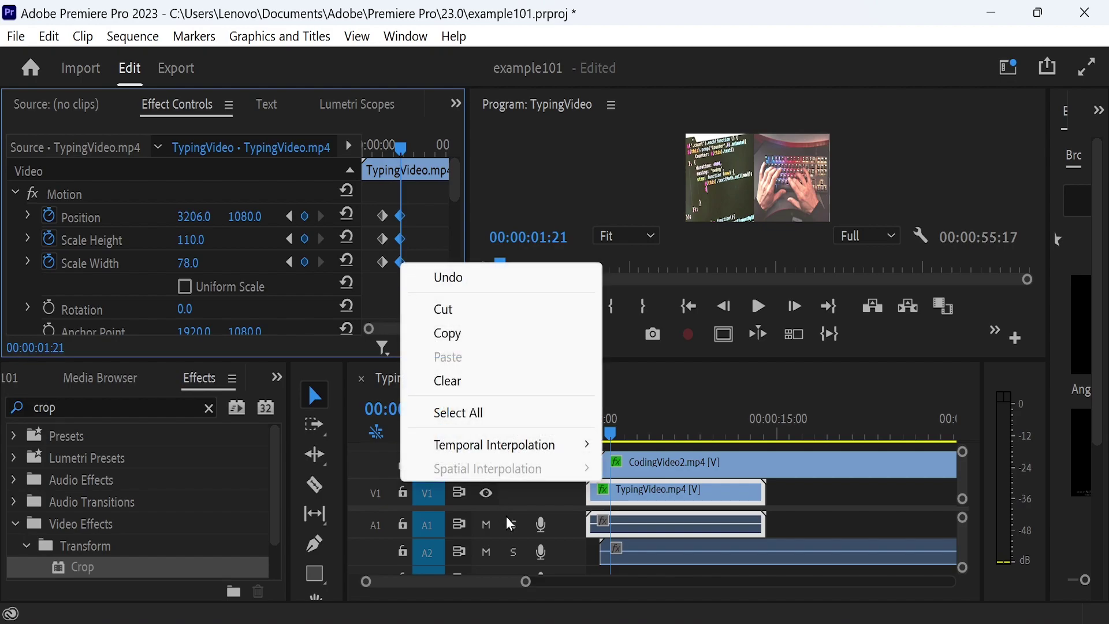
pyautogui.moveTo(496, 446)
pyautogui.click(658, 571)
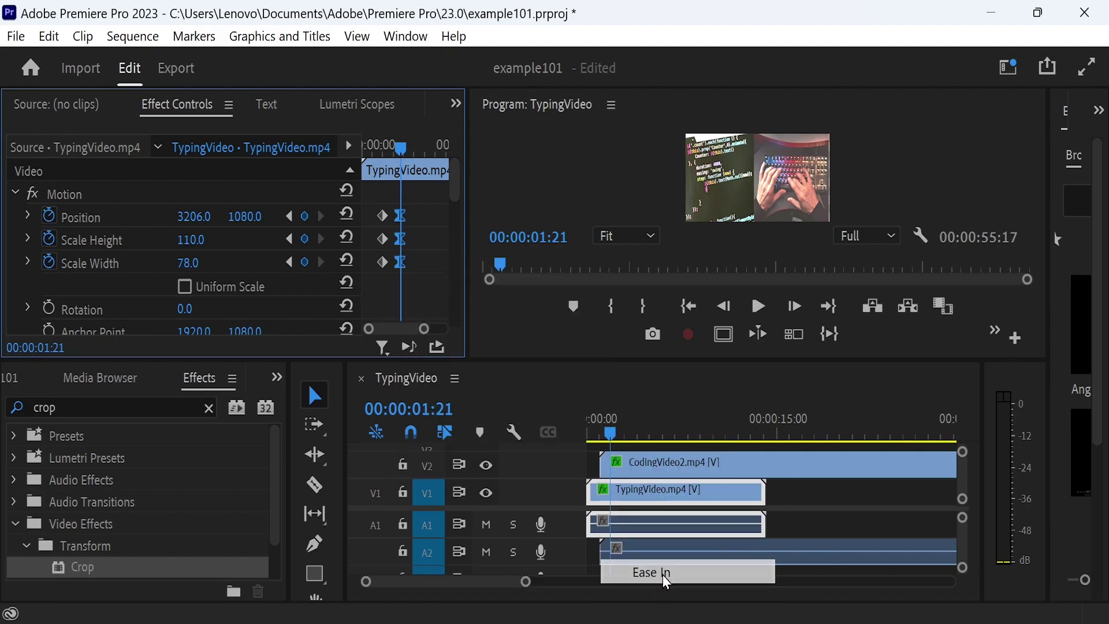
# Give the current Crop keyframes Ease In and the earlier Crop keyframes Ease Out.
pyautogui.scroll(-5, 433, 220)
pyautogui.moveTo(425, 206); pyautogui.dragTo(387, 296)
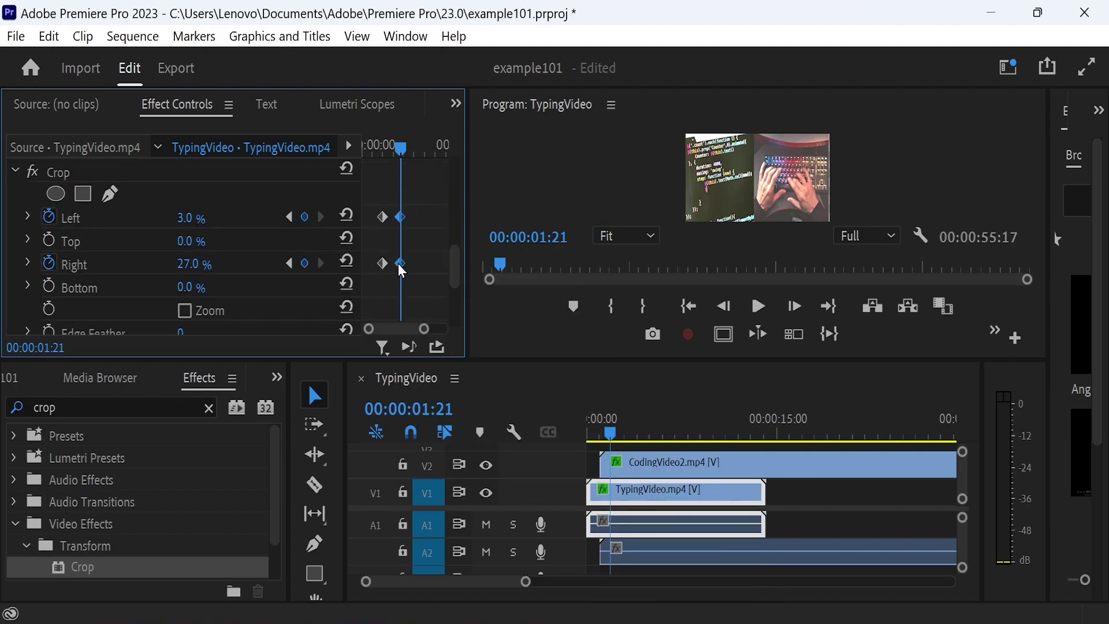
pyautogui.rightClick(400, 263)
pyautogui.click(462, 572)
pyautogui.moveTo(369, 199); pyautogui.dragTo(391, 292)
pyautogui.rightClick(381, 264)
pyautogui.click(465, 603)
# Set the earlier TypingVideo Position and Scale keyframes to Ease Out.
pyautogui.scroll(3, 439, 213)
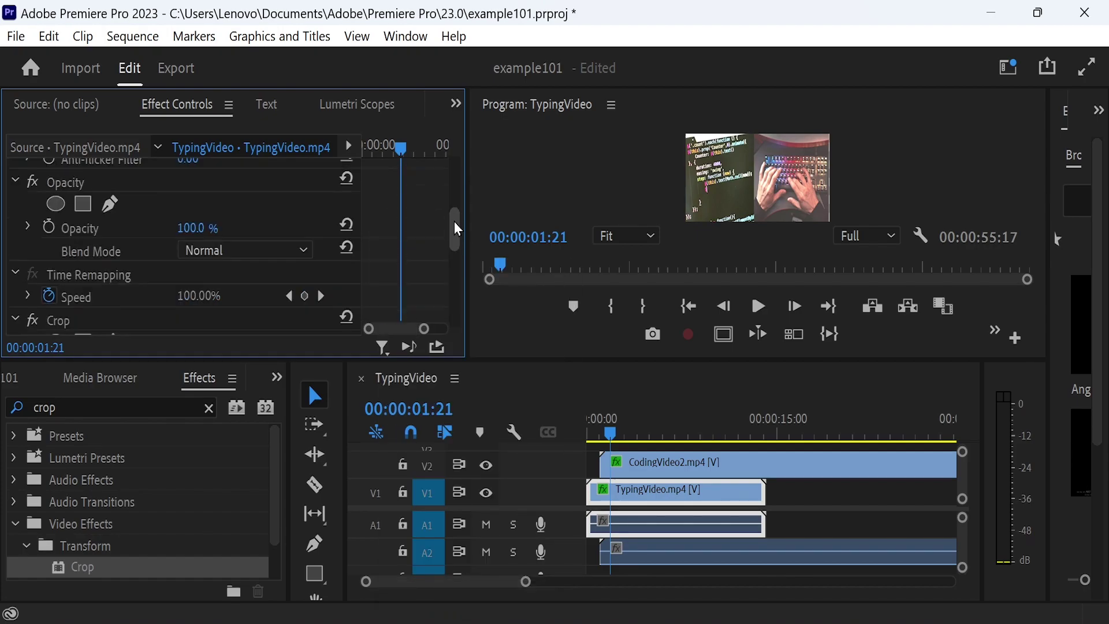
pyautogui.scroll(3, 422, 216)
pyautogui.moveTo(379, 252); pyautogui.dragTo(391, 284)
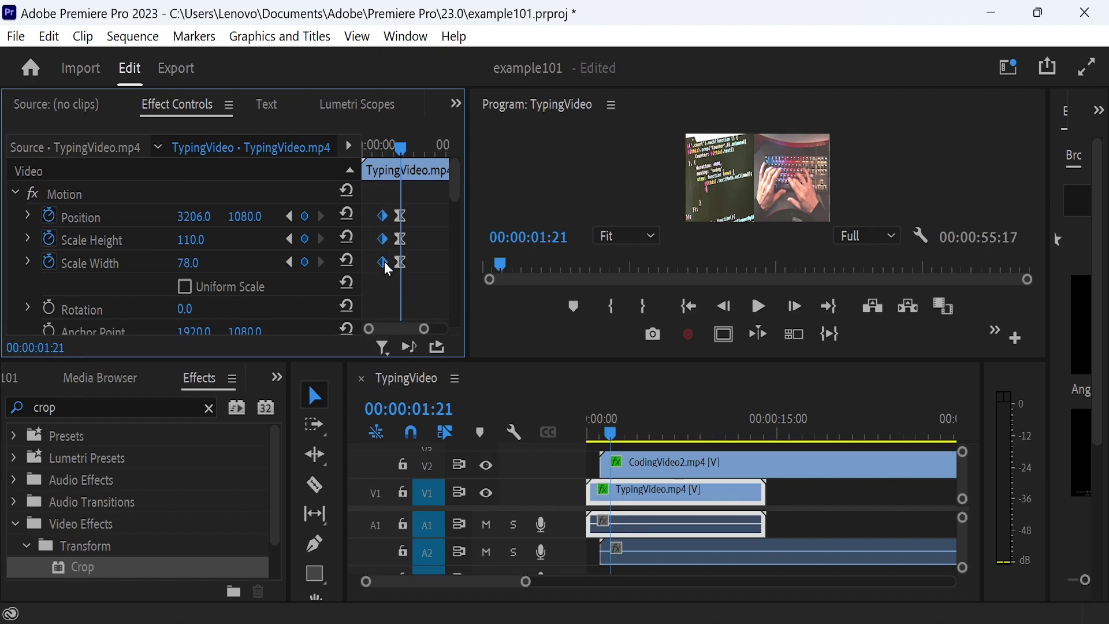
pyautogui.rightClick(385, 263)
pyautogui.moveTo(491, 440)
pyautogui.click(758, 365)
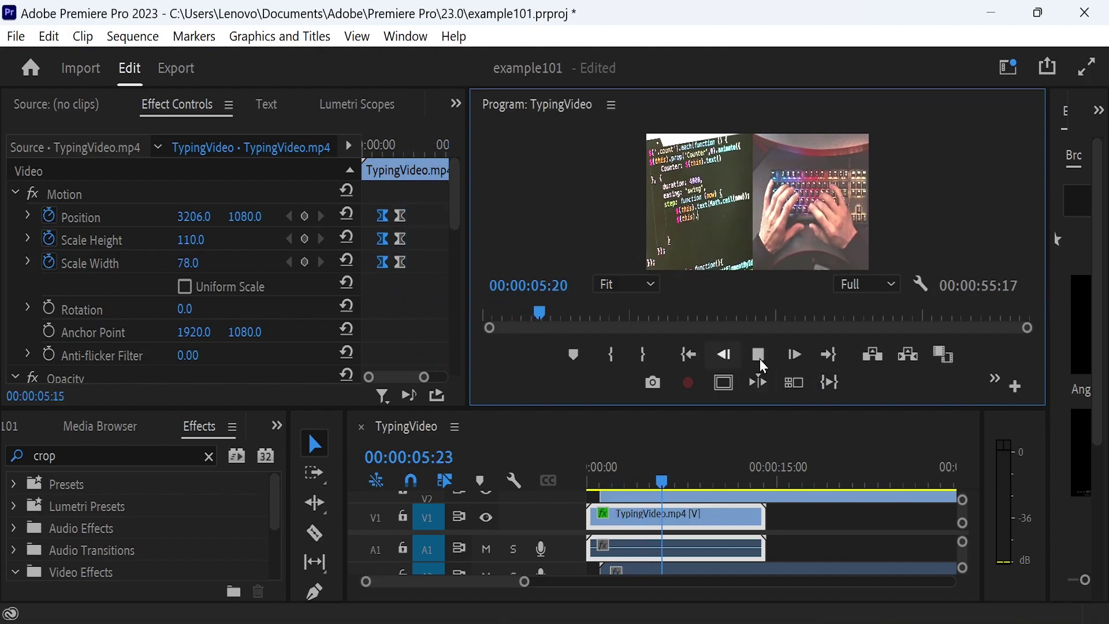
# Stop playback, return the playhead to 00:00:01:21, and deselect all clips in the sequence.
pyautogui.press('space')
pyautogui.moveTo(663, 446); pyautogui.dragTo(613, 443)
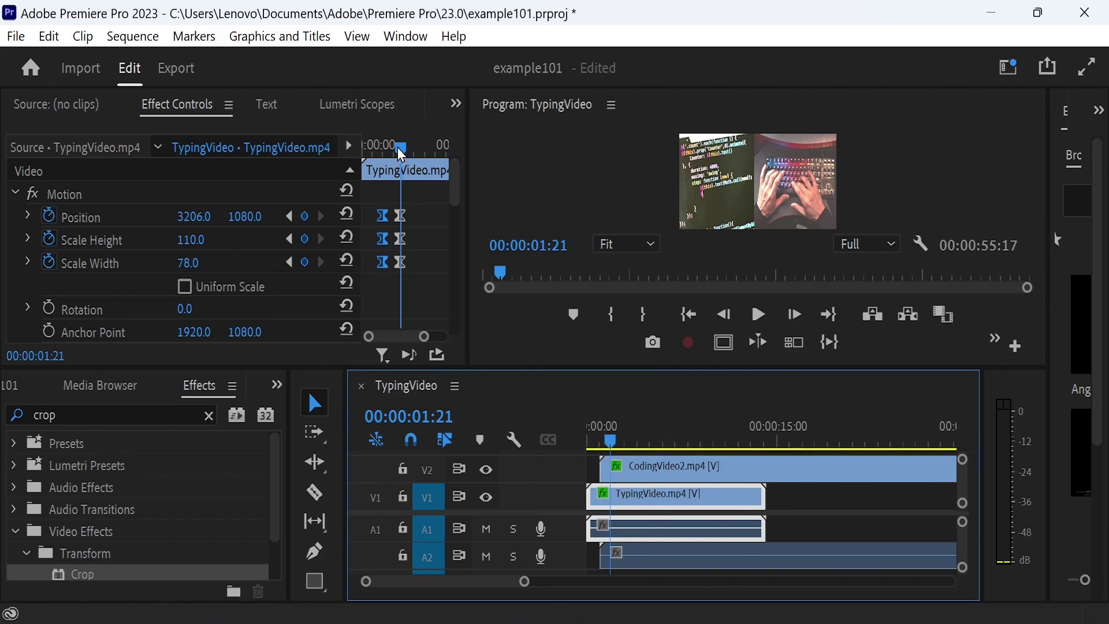
pyautogui.hotkey('shift', '5')
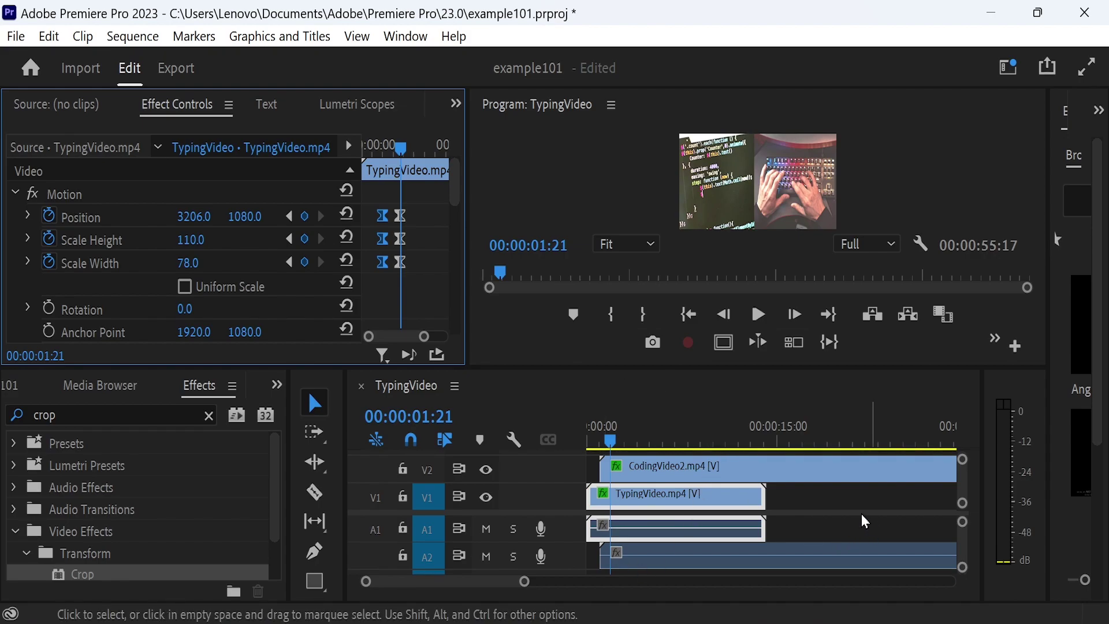
pyautogui.click(833, 505)
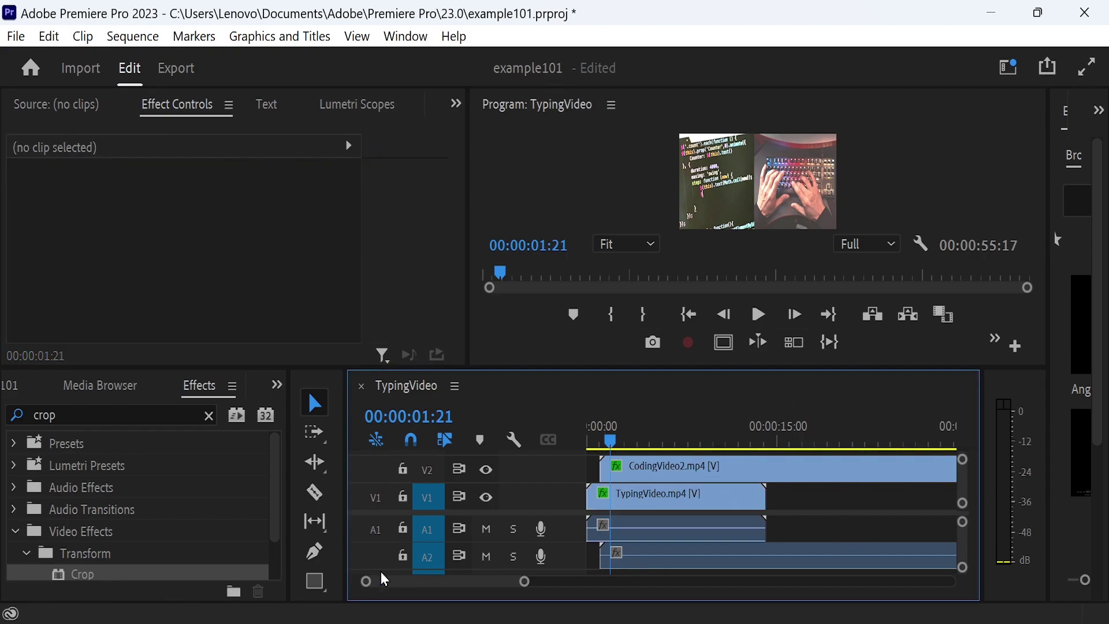
# Zoom the Program monitor to 25% and start a Pen shape, adding a Graphic clip on V3.
pyautogui.click(314, 550)
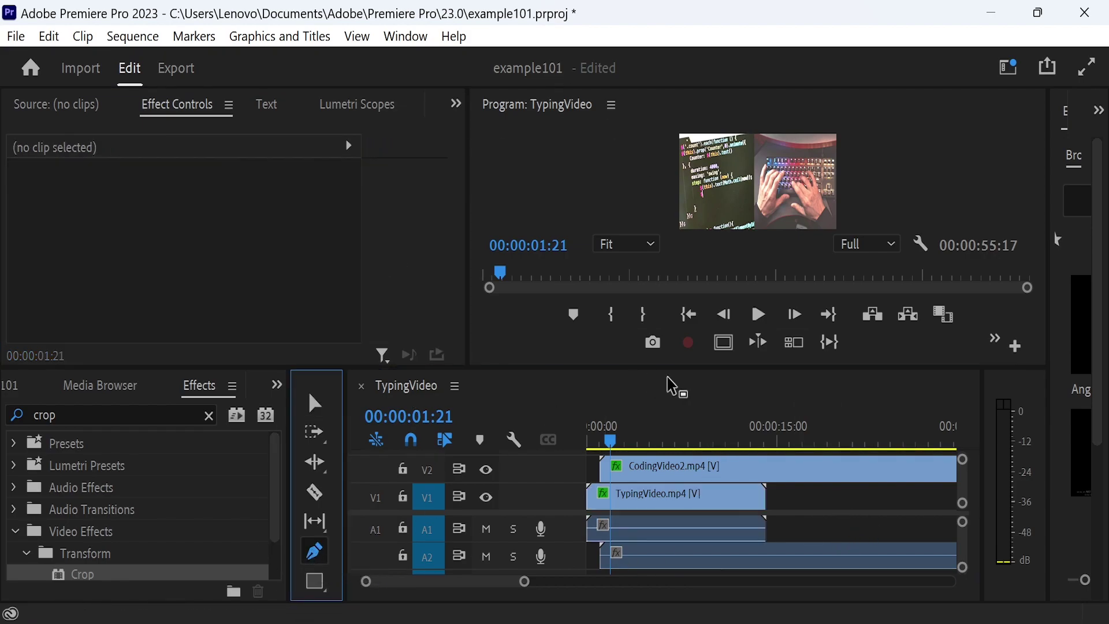
pyautogui.click(621, 244)
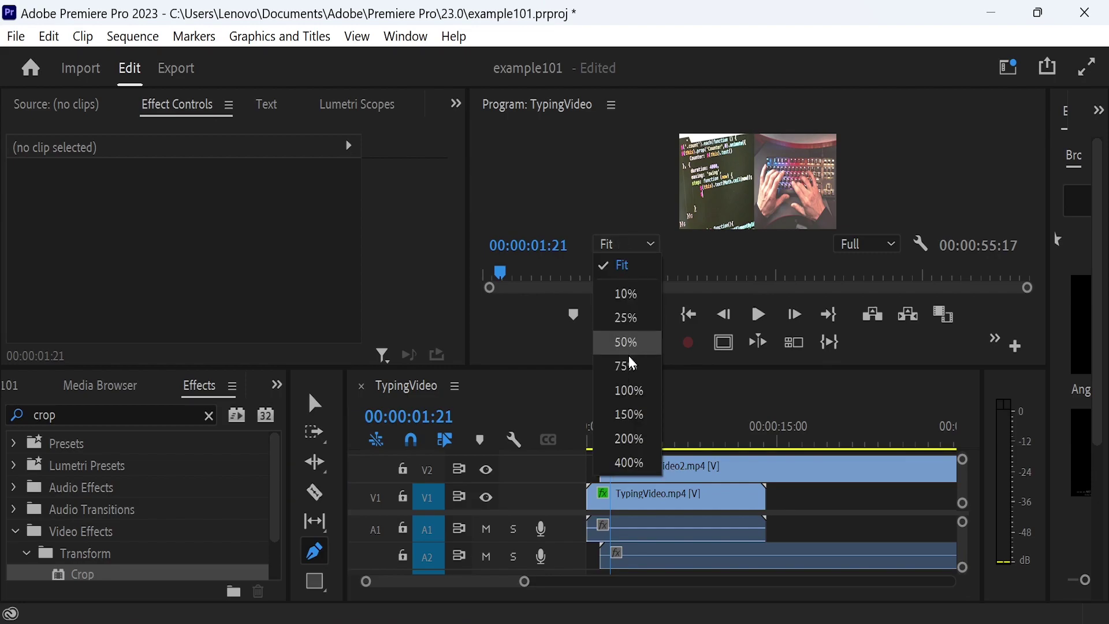
pyautogui.click(631, 317)
pyautogui.moveTo(1029, 182); pyautogui.dragTo(1027, 150)
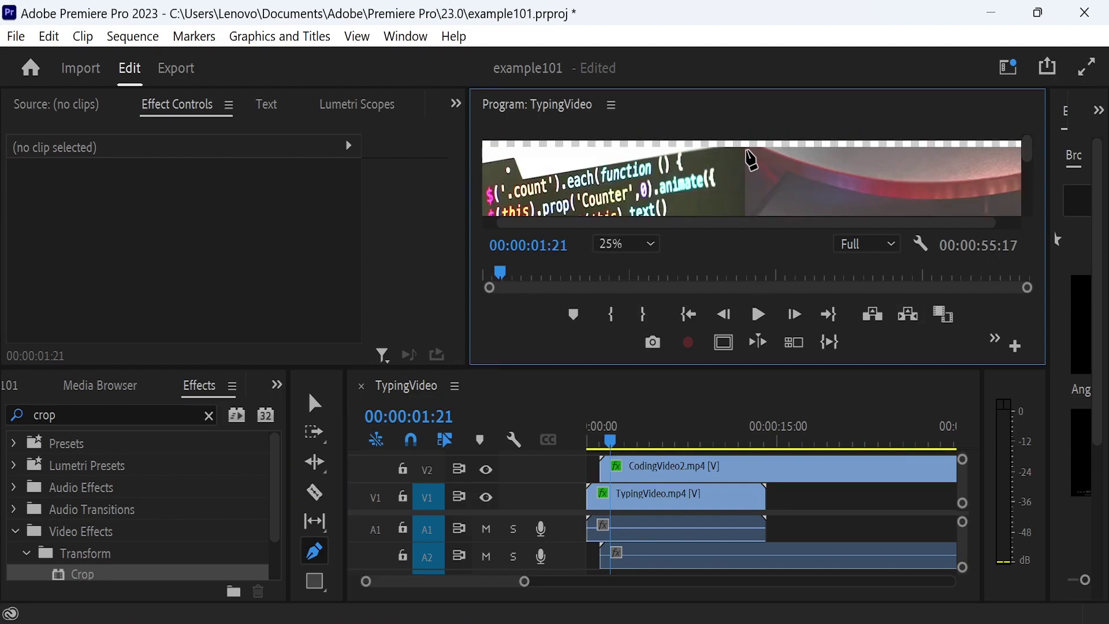
pyautogui.click(746, 149)
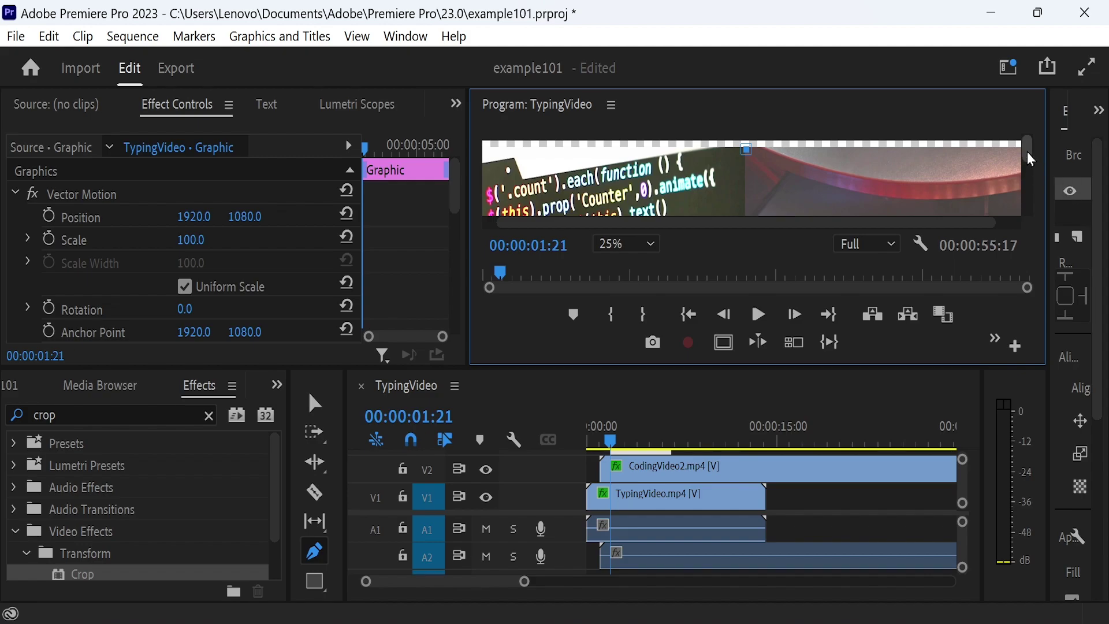
pyautogui.moveTo(1030, 173); pyautogui.dragTo(1043, 218)
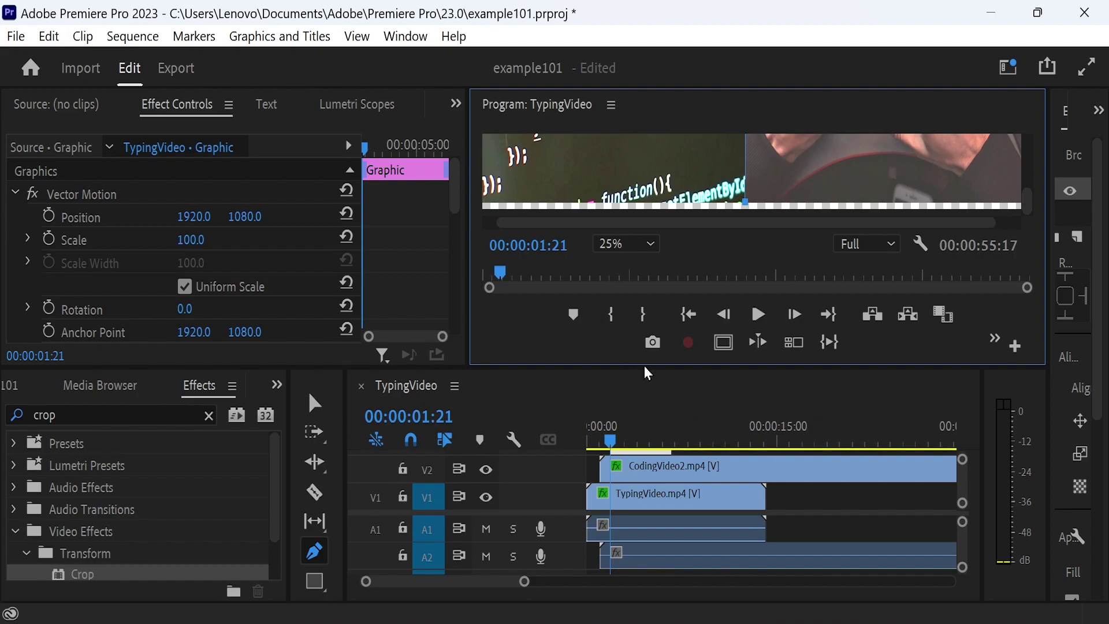
pyautogui.moveTo(641, 370); pyautogui.dragTo(630, 225)
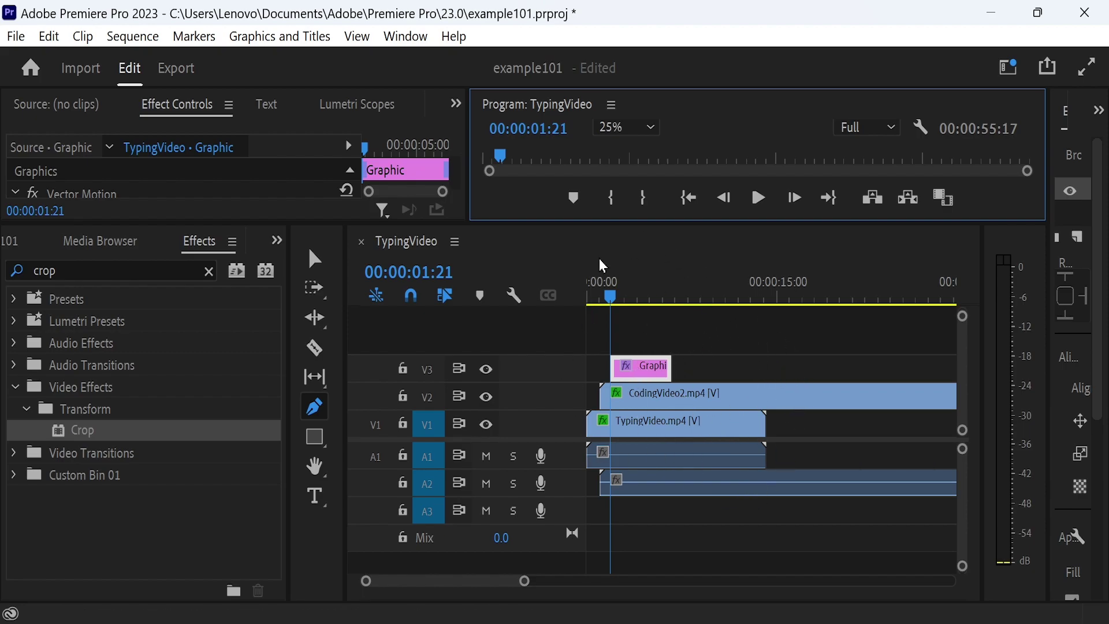
# Draw a second Pen shape out to the frame's bottom-right corner in the Program monitor.
pyautogui.press('v')
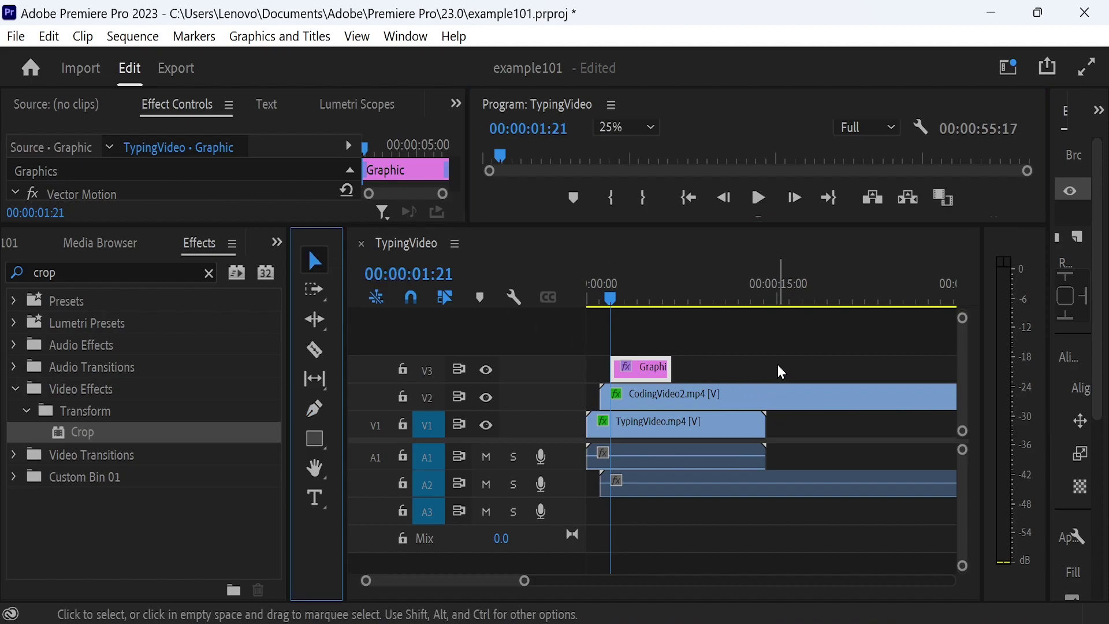
pyautogui.click(781, 372)
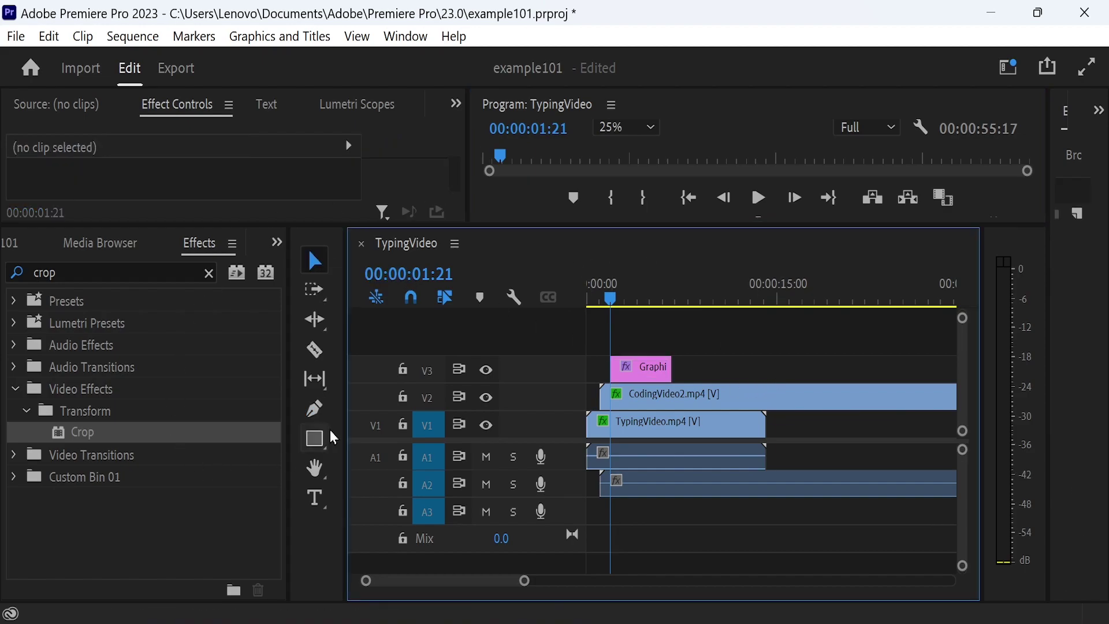
pyautogui.click(314, 409)
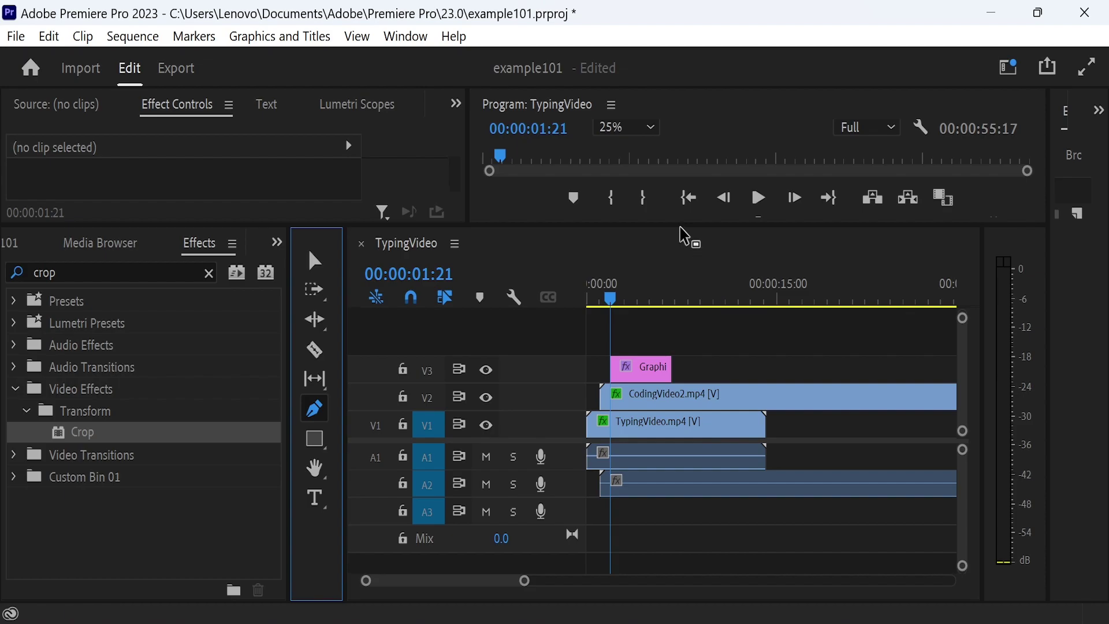
pyautogui.moveTo(681, 227); pyautogui.dragTo(681, 448)
pyautogui.click(1032, 220)
pyautogui.moveTo(1032, 220); pyautogui.dragTo(1011, 291)
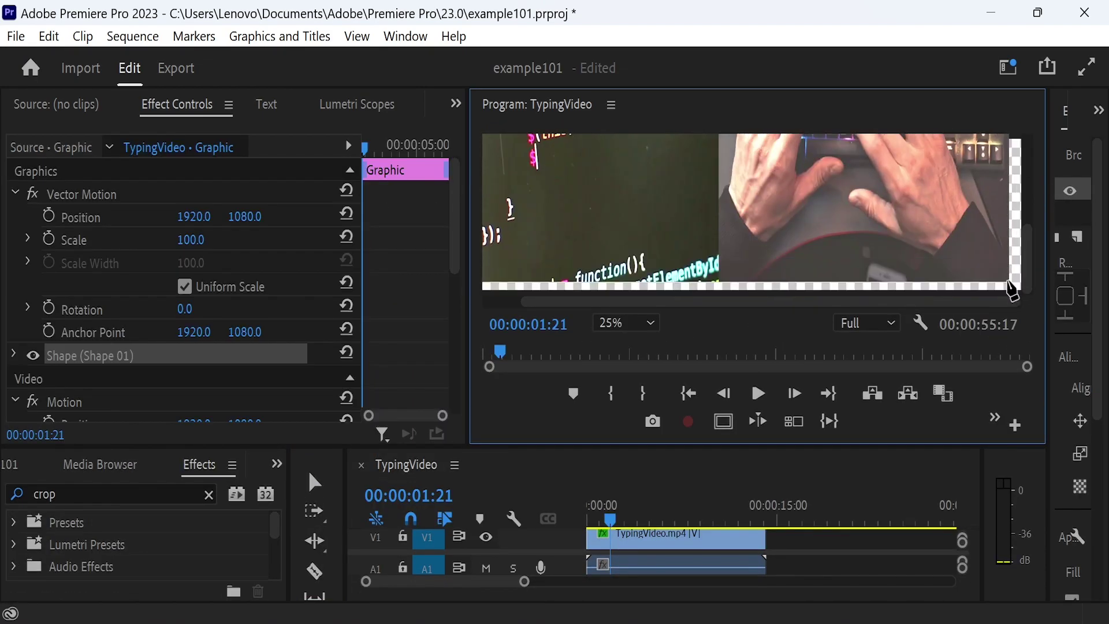
# Draw the third shape and enlarge the timeline so graphics on V3, V4 and V5 show.
pyautogui.moveTo(750, 447)
pyautogui.mouseDown()
pyautogui.moveTo(751, 202)
pyautogui.moveTo(688, 415)
pyautogui.mouseUp()
pyautogui.click(498, 260)
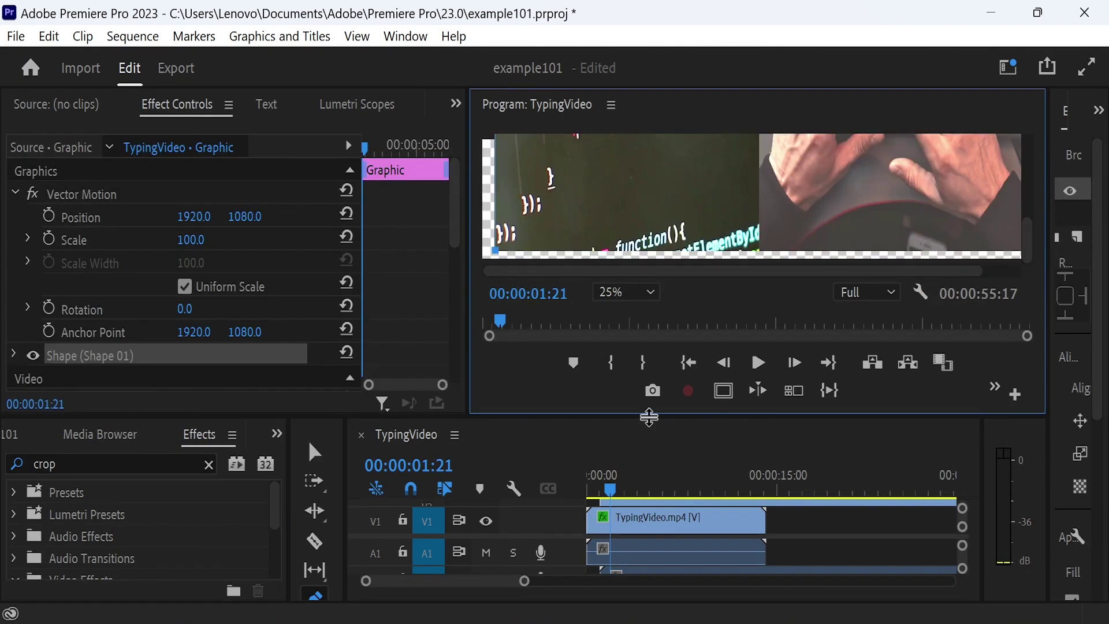
pyautogui.moveTo(646, 416)
pyautogui.mouseDown()
pyautogui.moveTo(646, 226)
pyautogui.moveTo(639, 183)
pyautogui.moveTo(657, 407)
pyautogui.moveTo(646, 282)
pyautogui.moveTo(606, 185)
pyautogui.mouseUp()
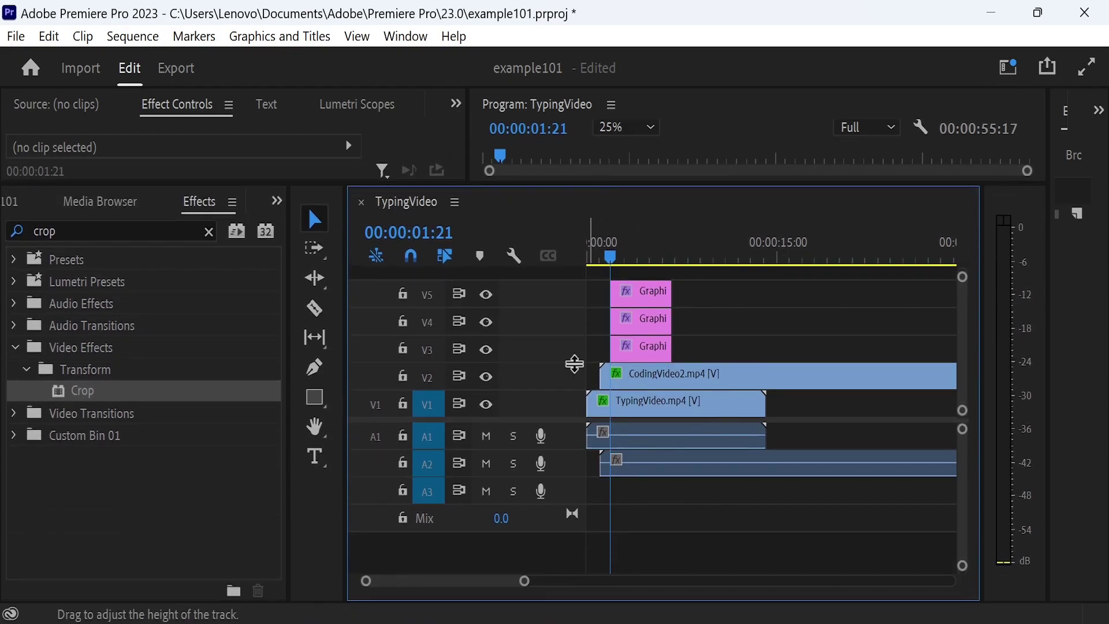
# Select the V3 Graphic clip and expand its Shape Appearance settings in Effect Controls.
pyautogui.click(640, 346)
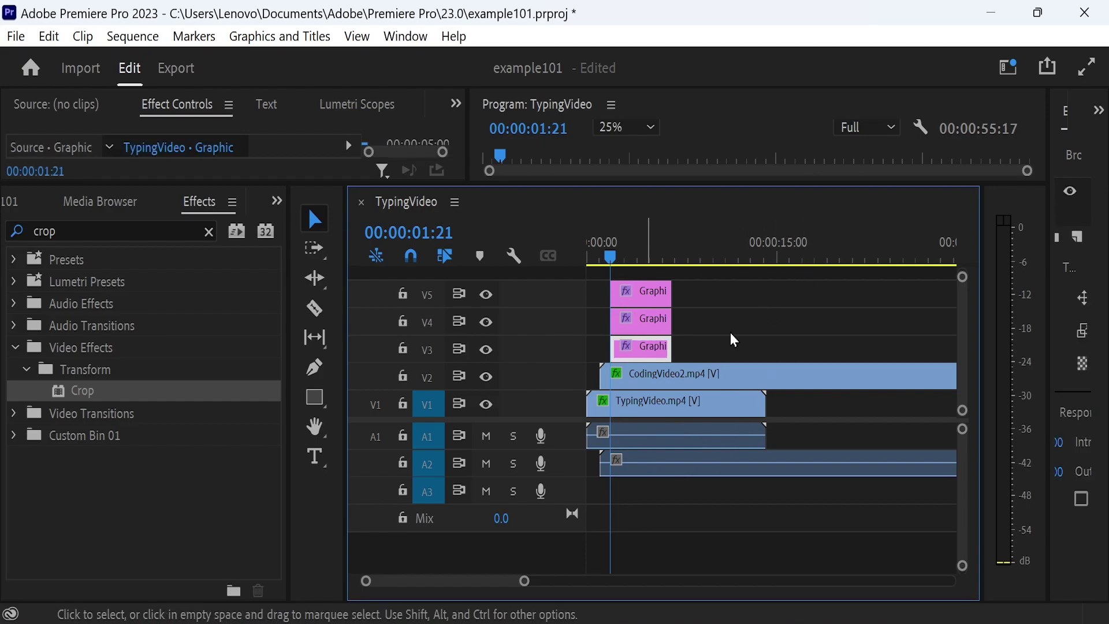
pyautogui.moveTo(528, 185); pyautogui.dragTo(528, 397)
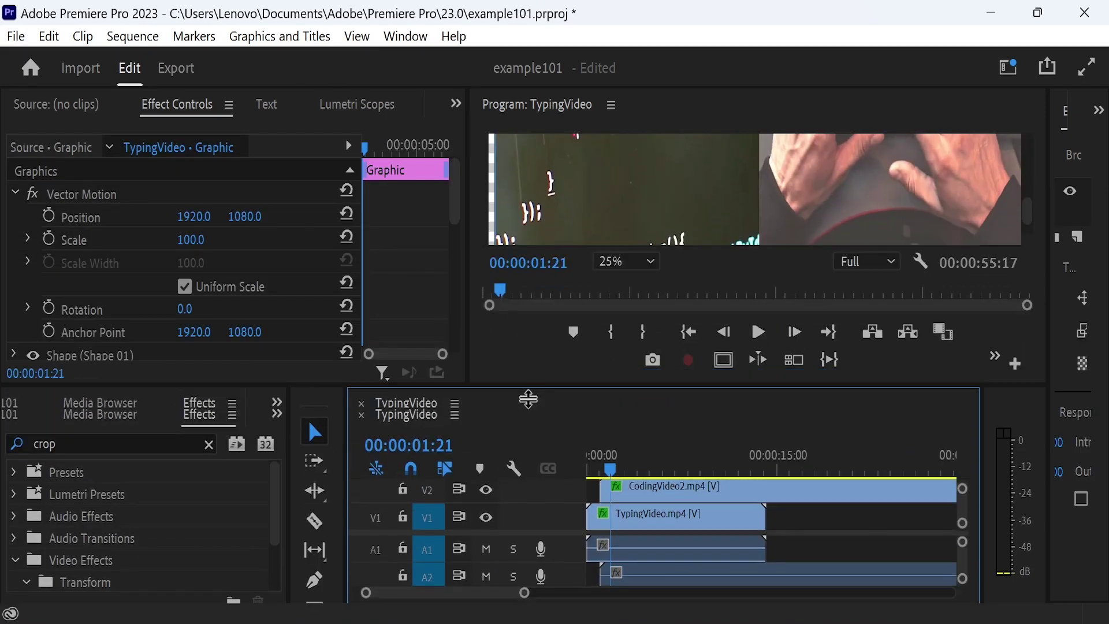
pyautogui.scroll(-3, 457, 203)
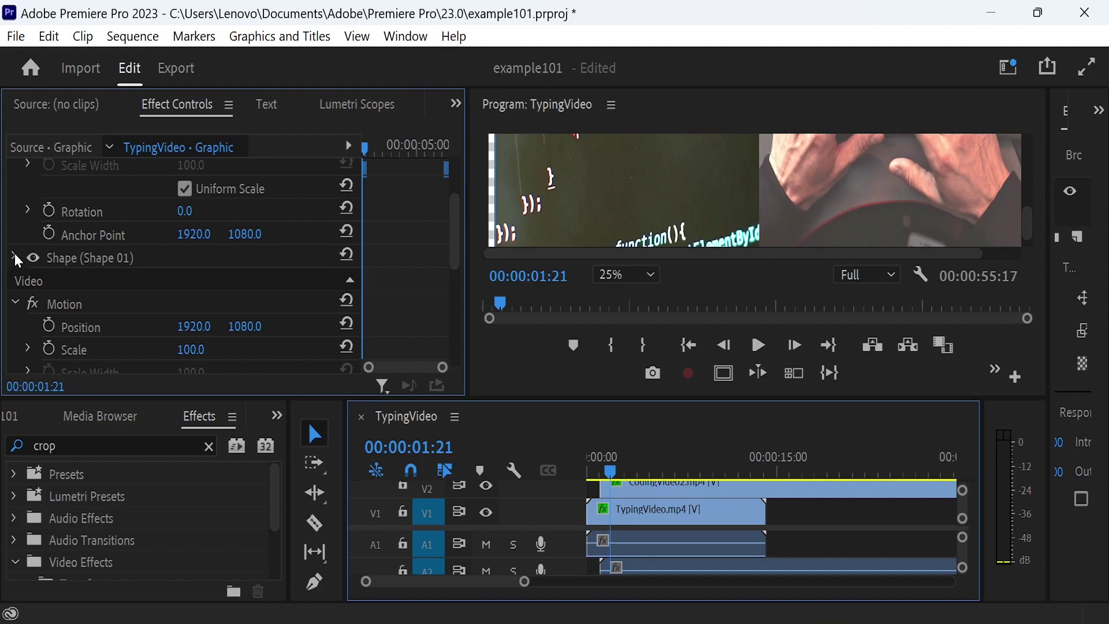
pyautogui.click(15, 256)
pyautogui.moveTo(457, 202); pyautogui.dragTo(457, 229)
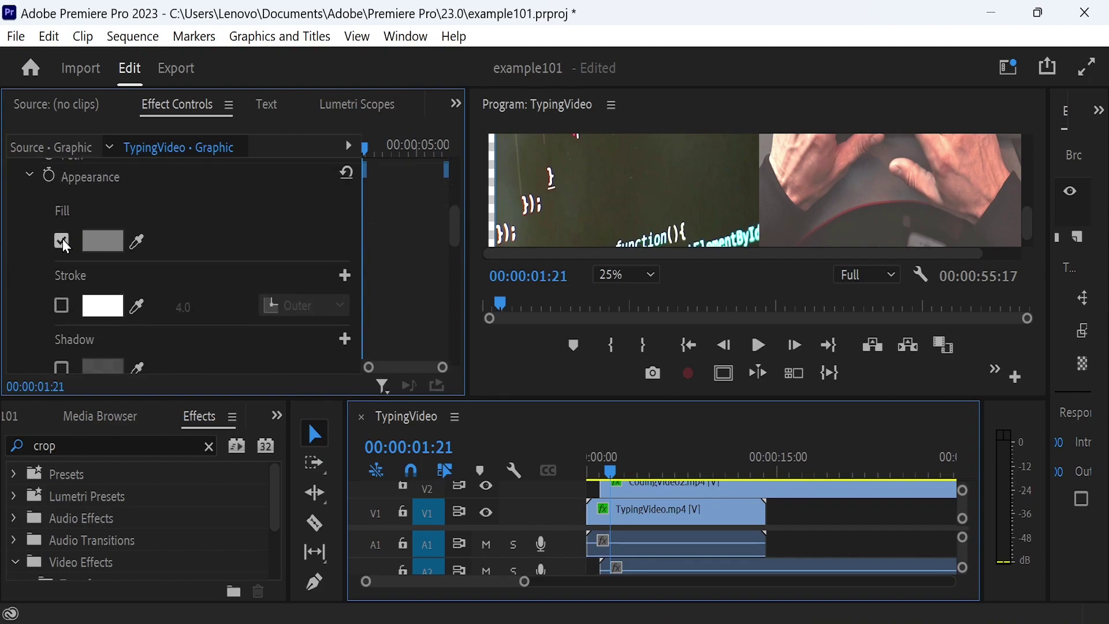
# Turn off the fill and add an off-white outer stroke with width 15.
pyautogui.click(62, 306)
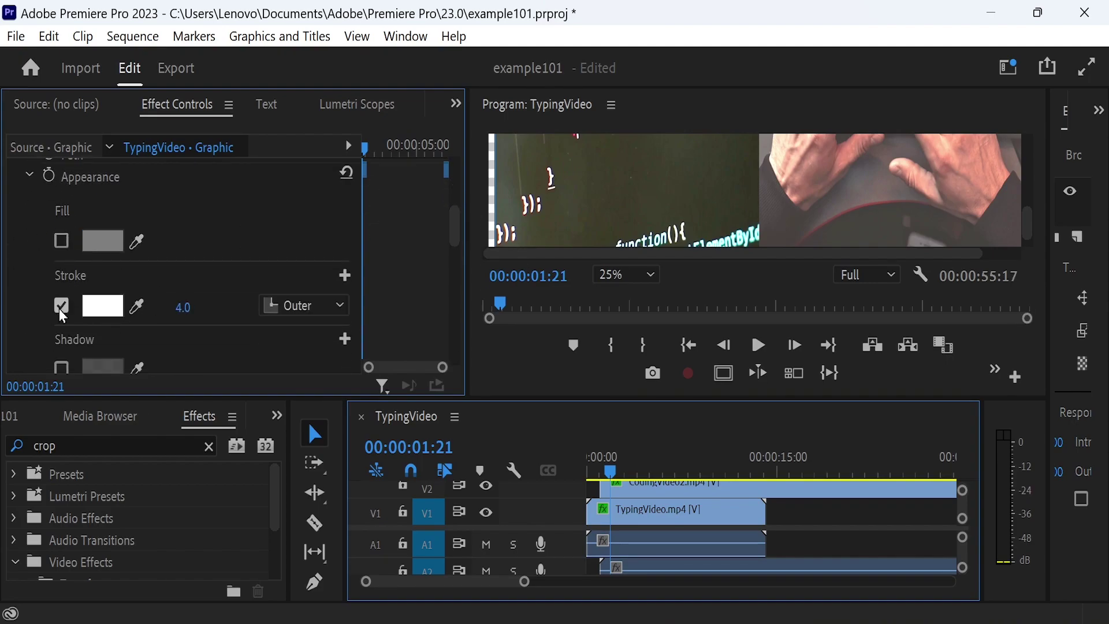
pyautogui.click(104, 312)
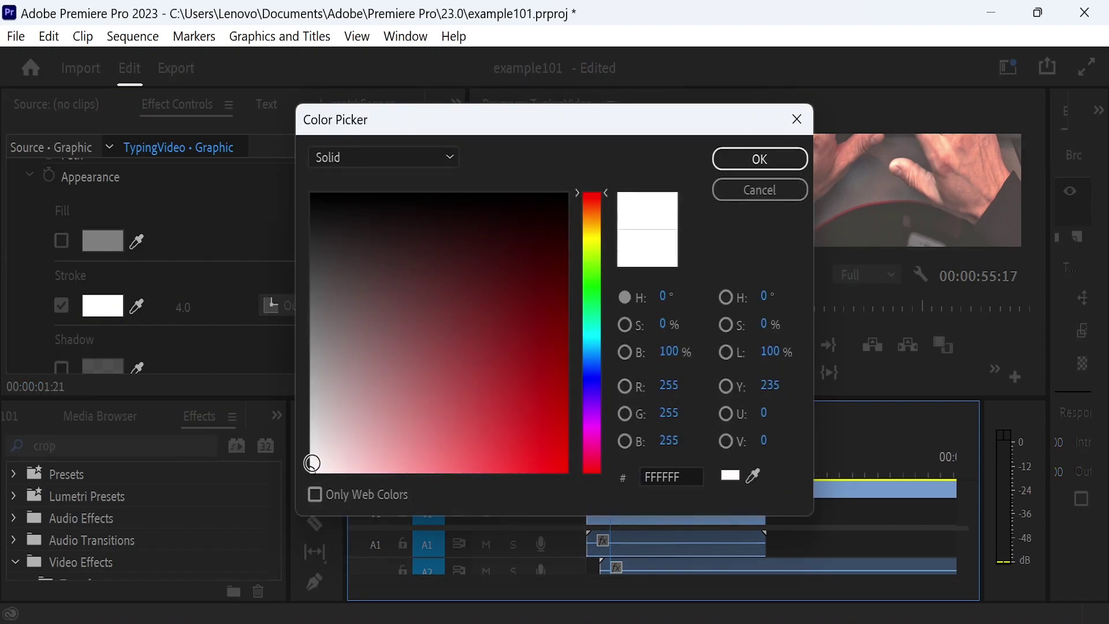
pyautogui.click(546, 236)
pyautogui.click(734, 164)
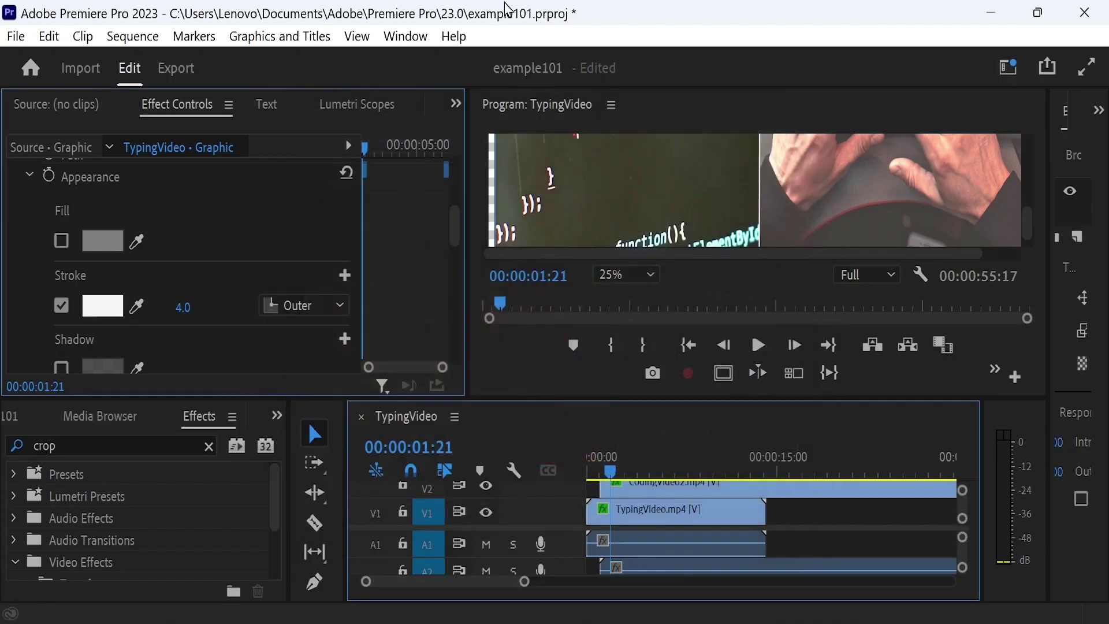
pyautogui.click(186, 308)
pyautogui.write('15')
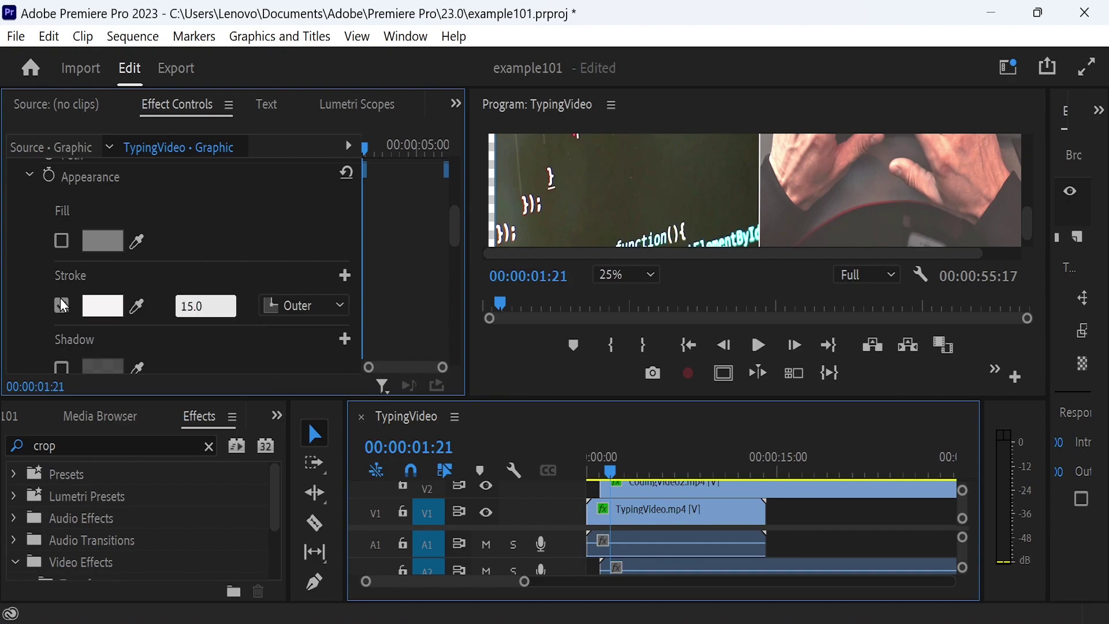
pyautogui.moveTo(574, 398); pyautogui.dragTo(573, 186)
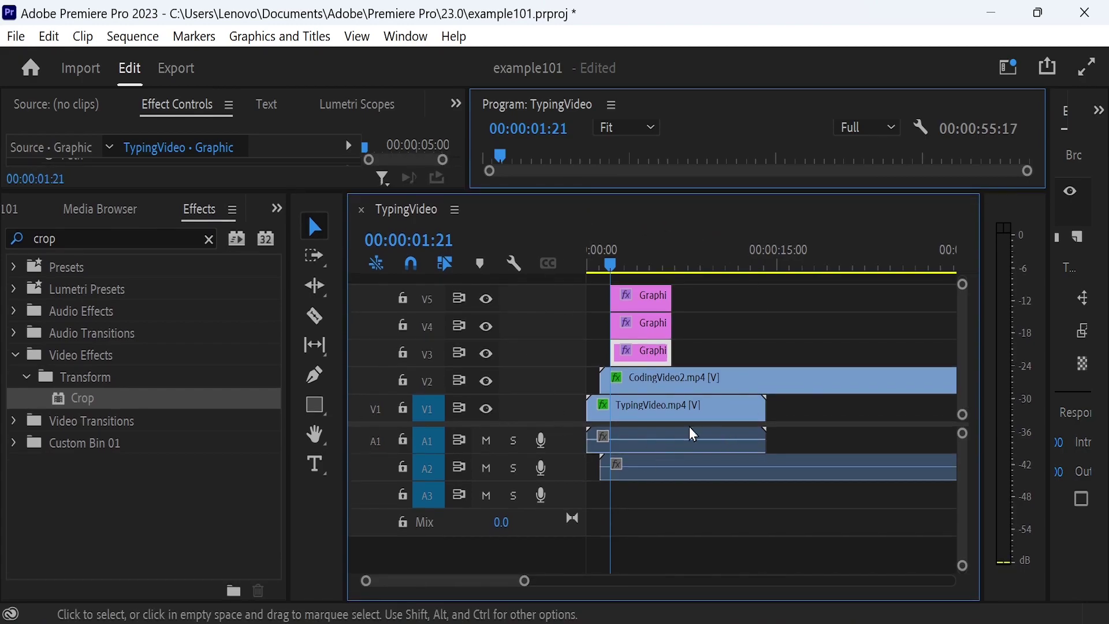
# Extend the three Graphic clips to about where TypingVideo.mp4 ends, then play the sequence.
pyautogui.click(638, 322)
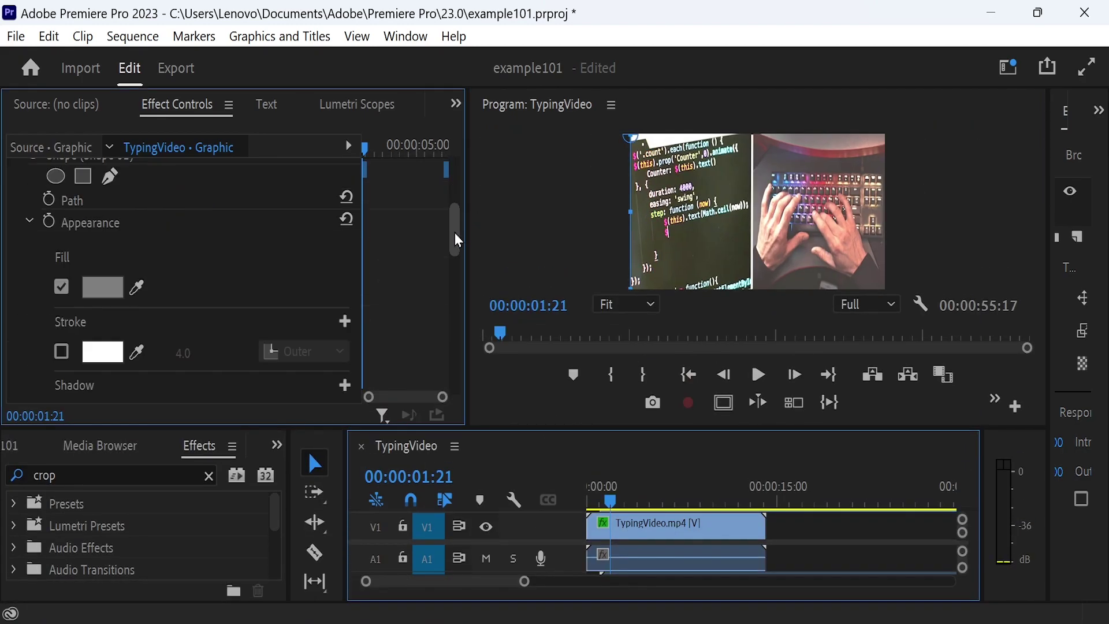
pyautogui.scroll(-1, 173, 277)
pyautogui.click(103, 340)
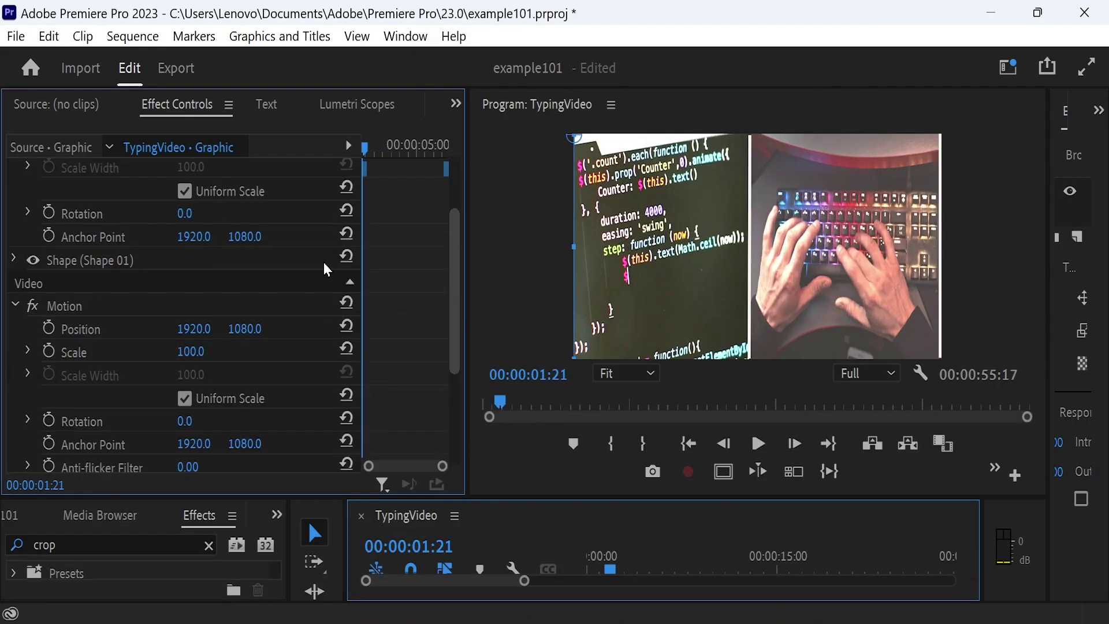
pyautogui.moveTo(668, 317); pyautogui.dragTo(767, 317)
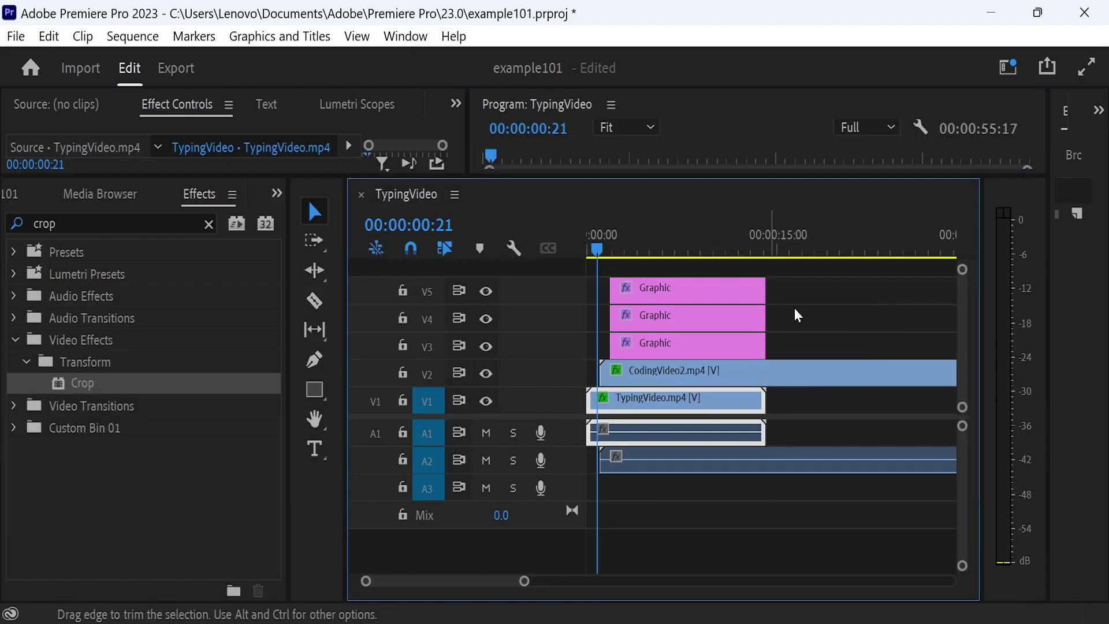
pyautogui.moveTo(623, 176); pyautogui.dragTo(623, 447)
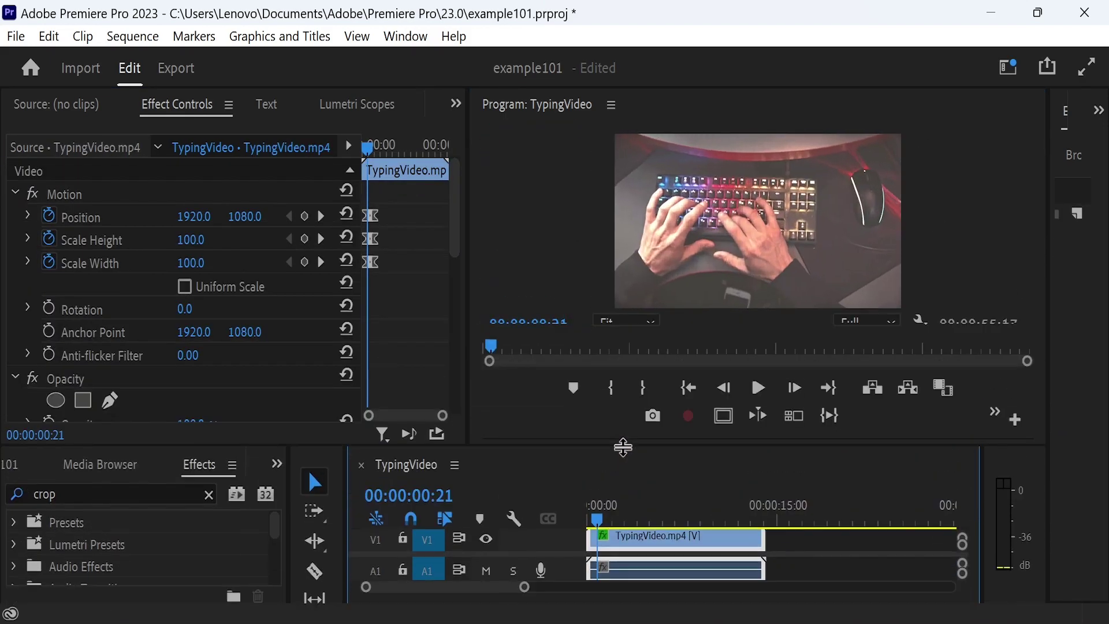
pyautogui.click(760, 393)
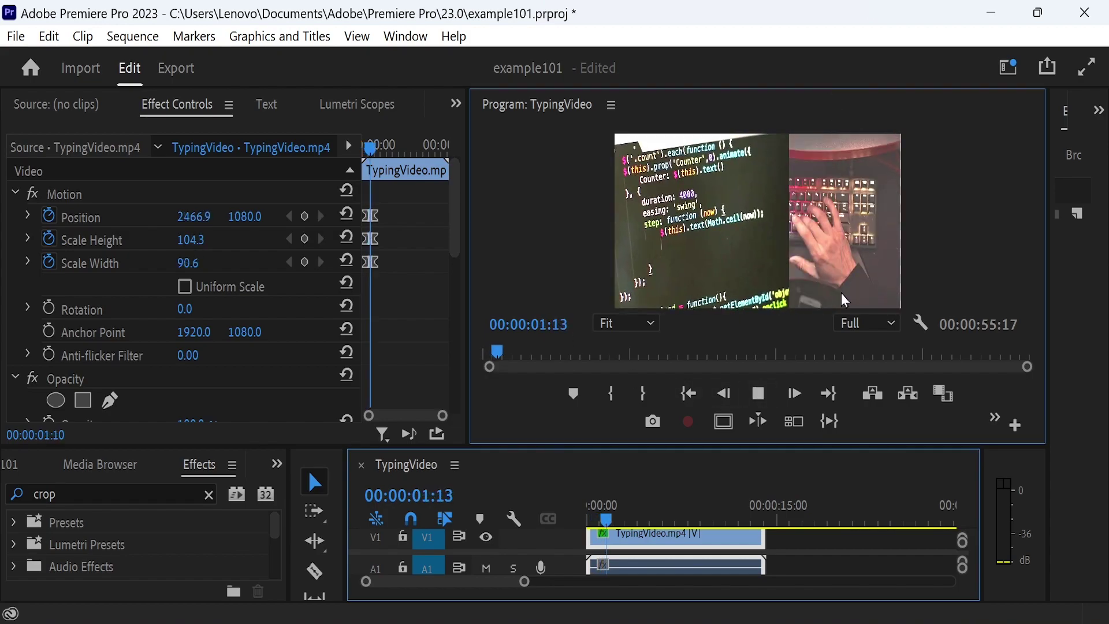